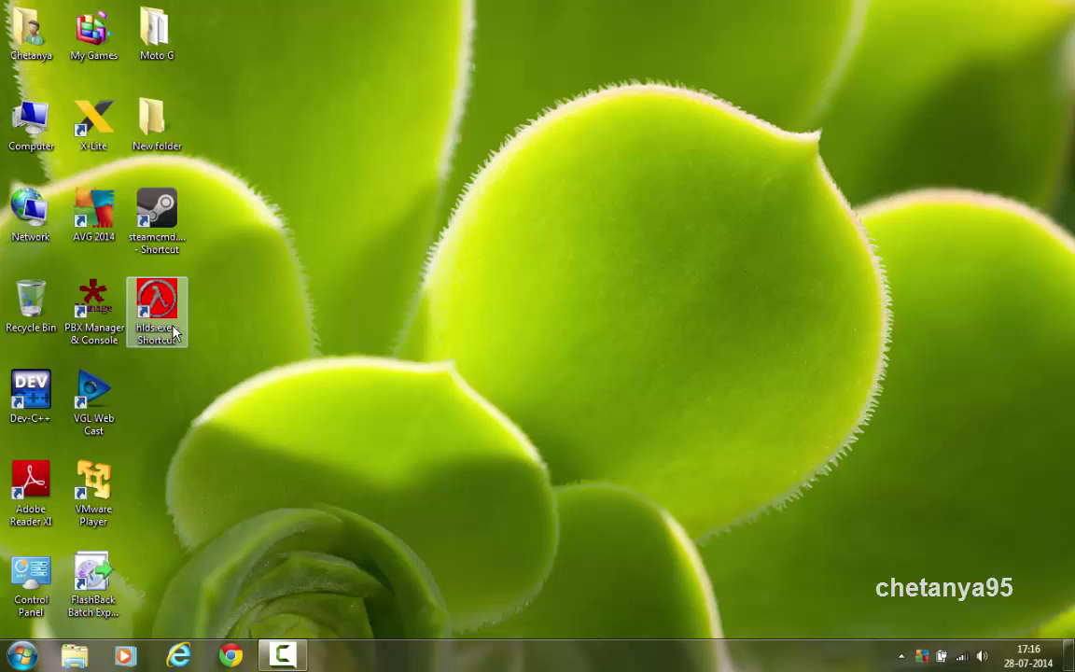
Inspect the hlds.exe shortcut's Properties and select the +port argument in its Target field
right_click(174, 333)
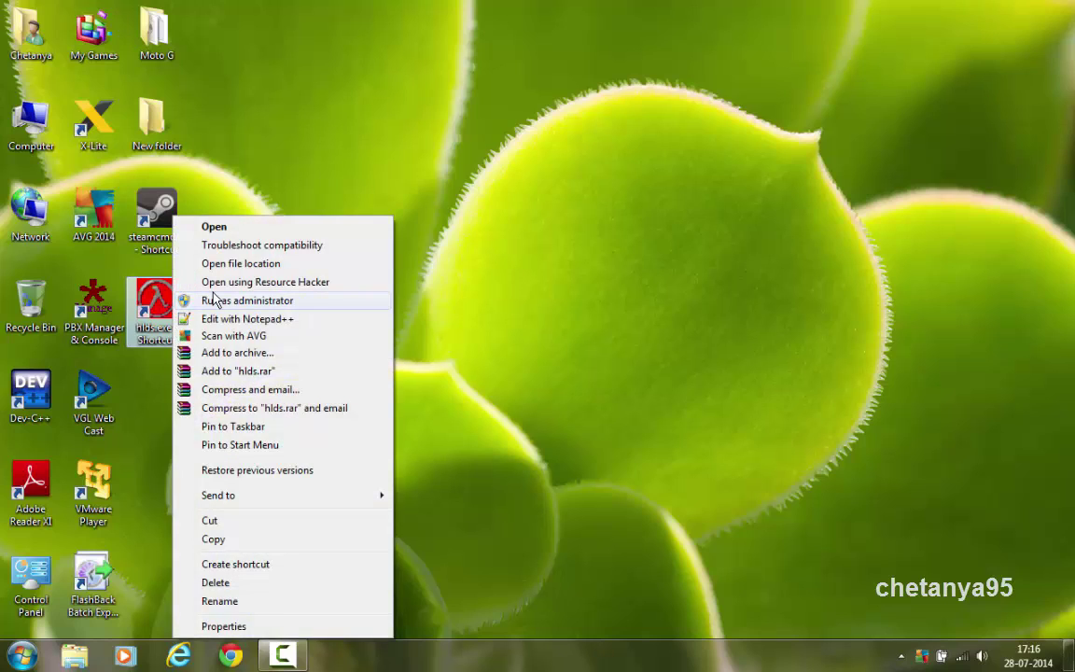
click(228, 626)
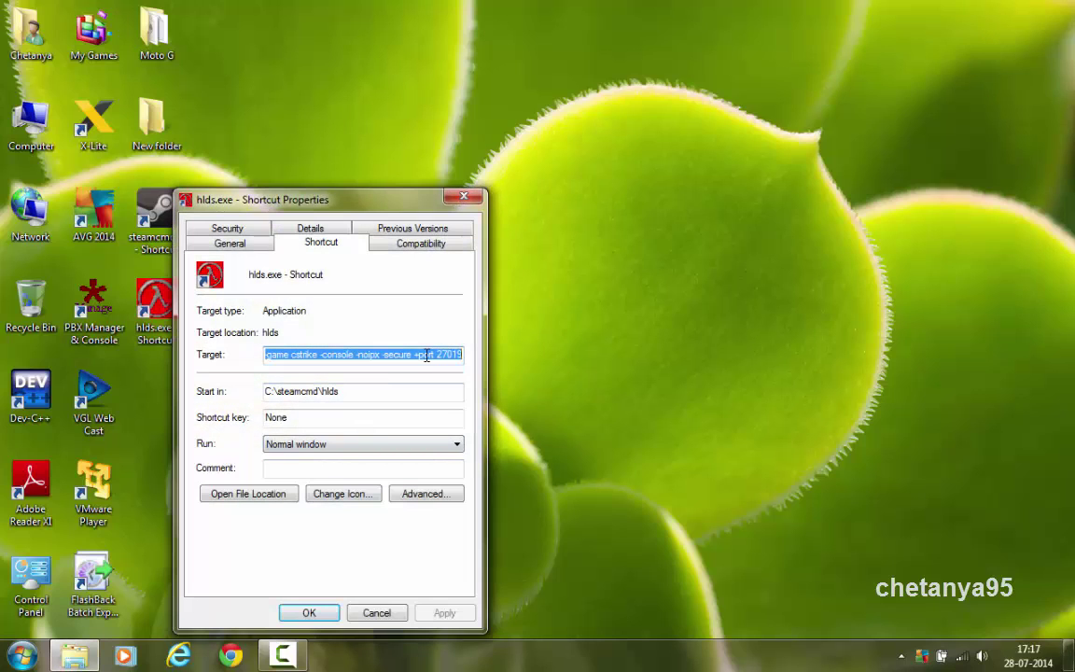
drag(419, 353, 464, 359)
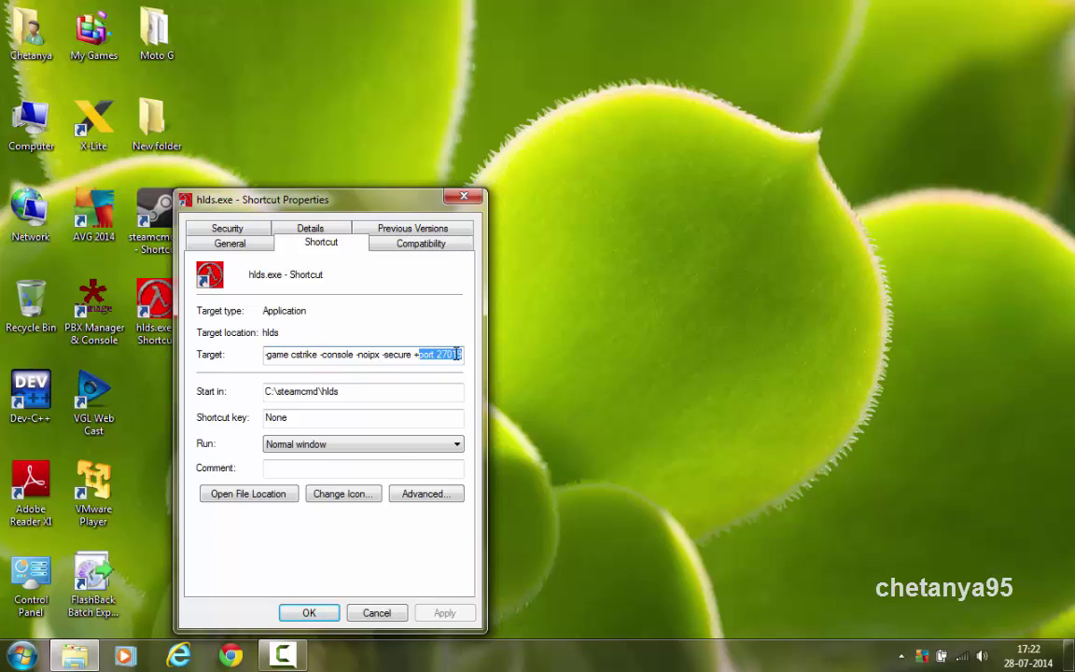
Close the shortcut properties and magnify the screen to 150%
click(309, 612)
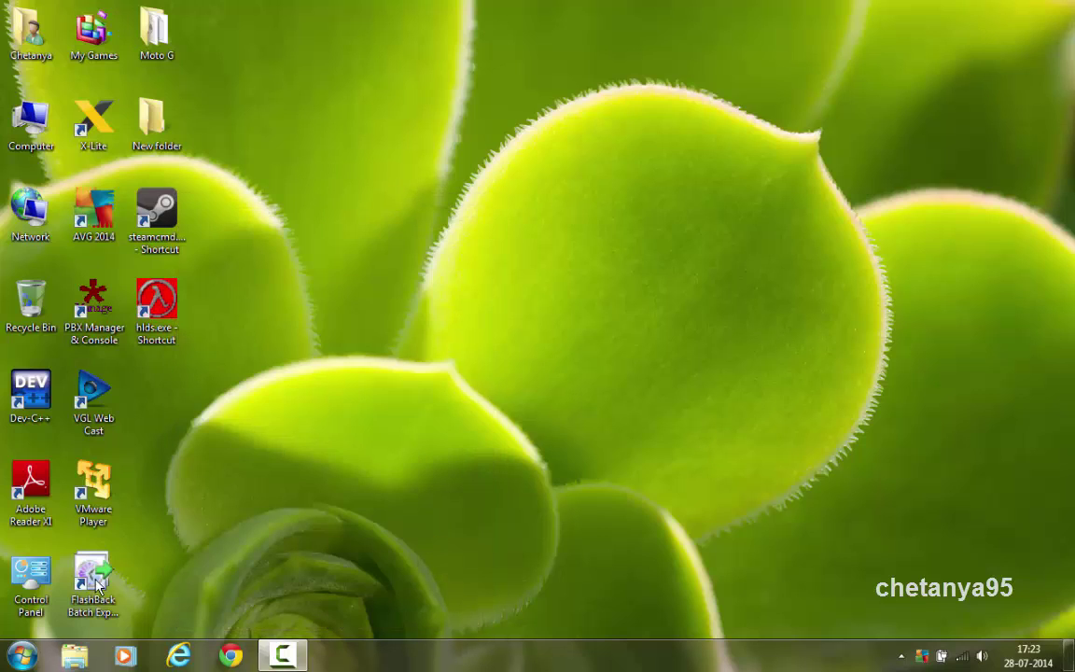
click(6, 662)
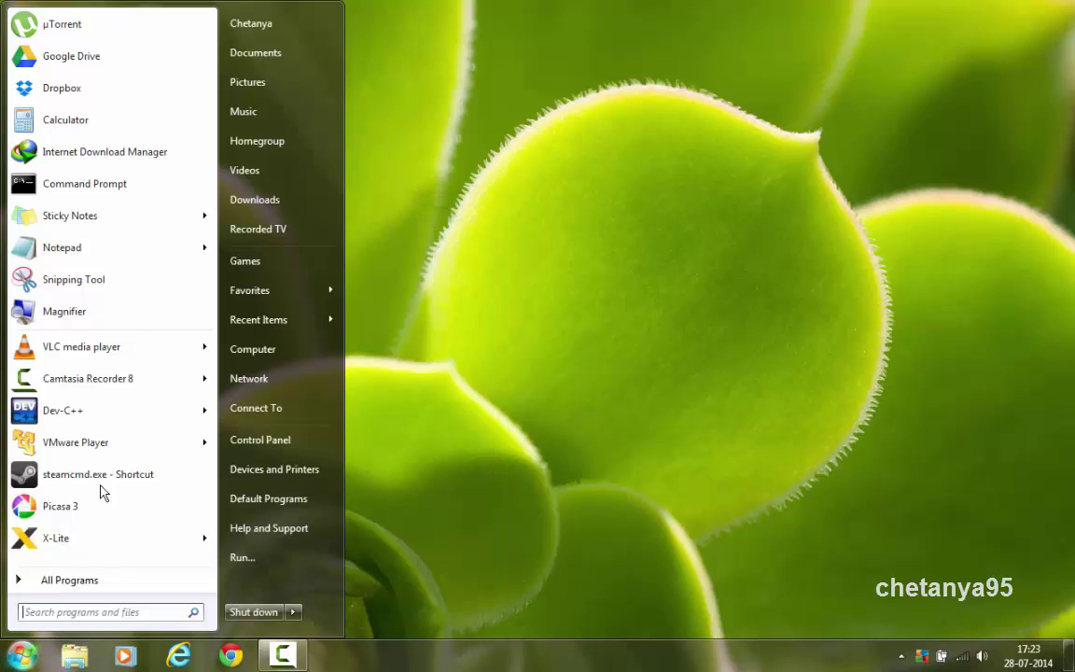
click(132, 322)
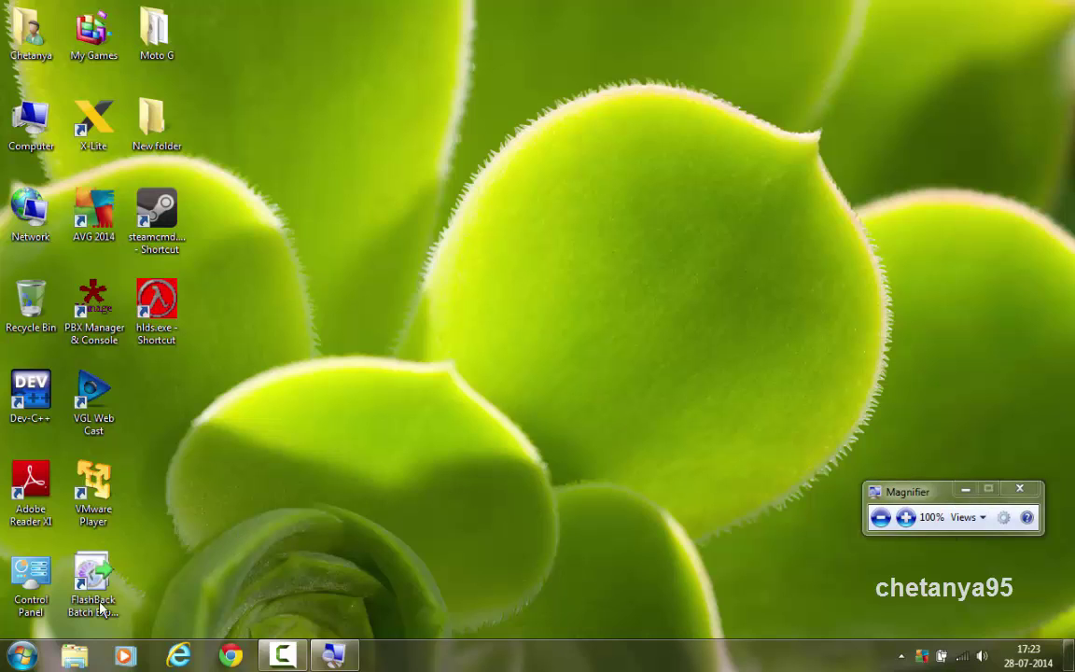
click(20, 656)
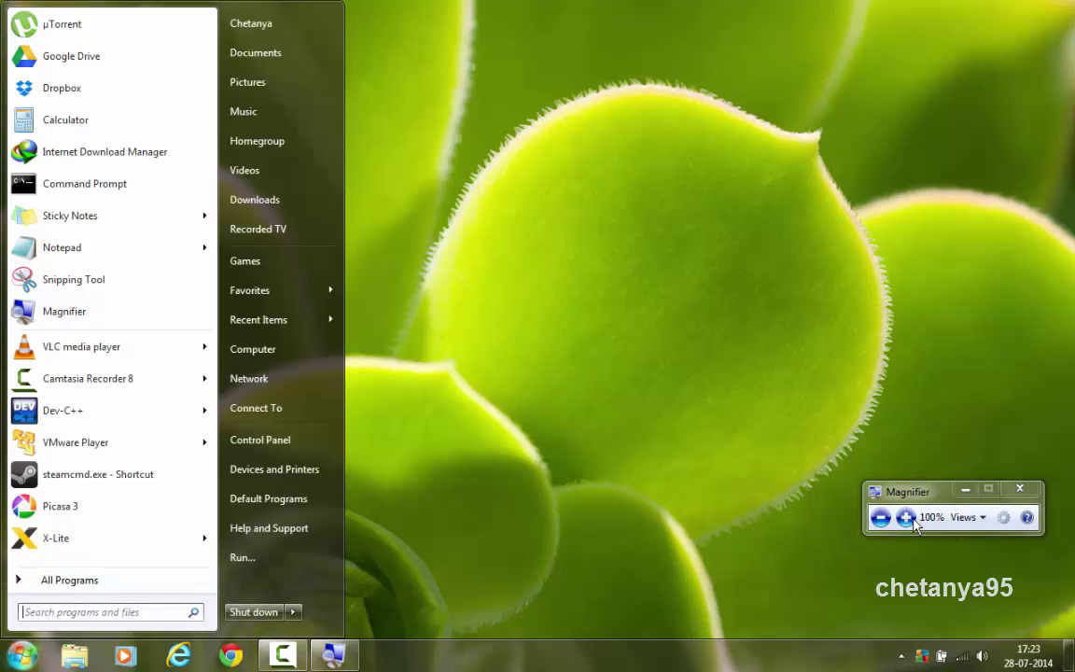
click(906, 518)
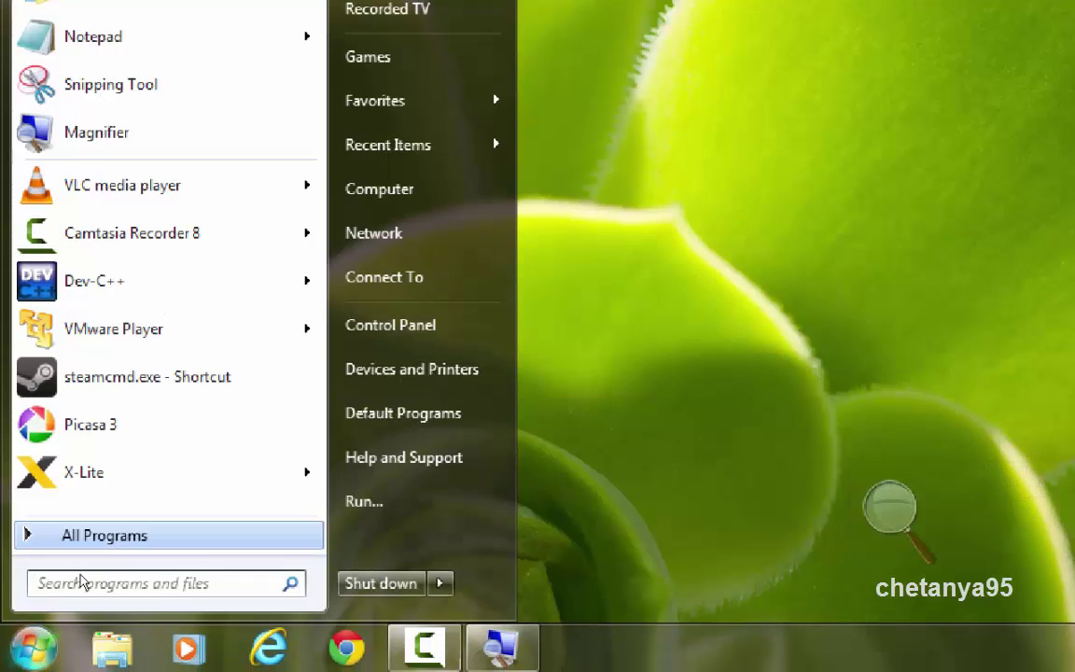
Launch Command Prompt from All Programs > Accessories
click(75, 530)
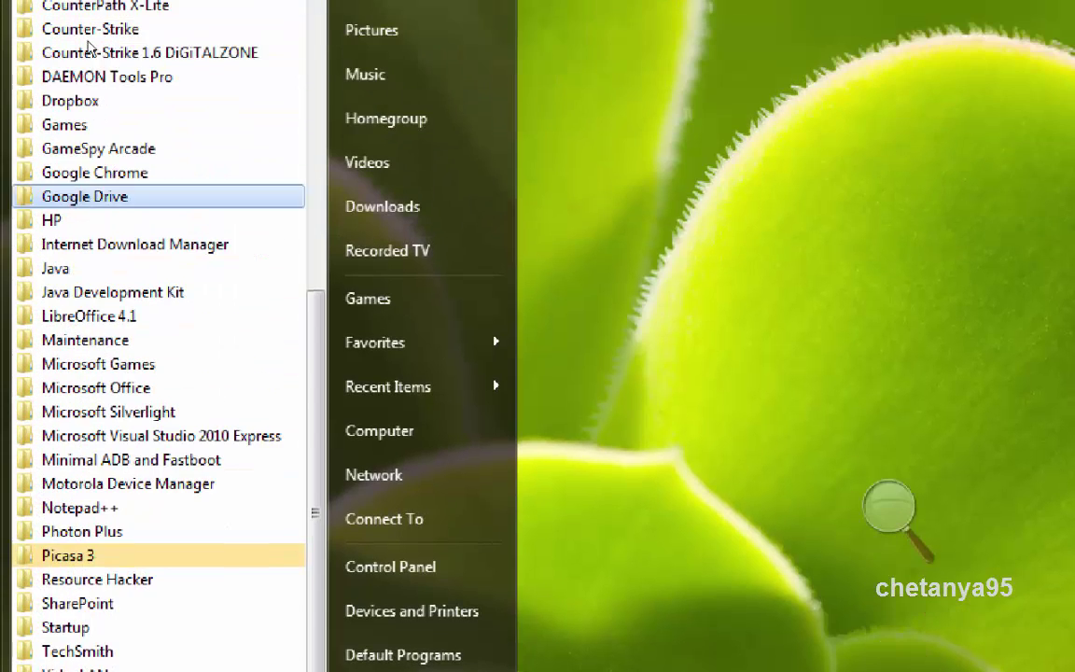
scroll(108, 98, up, 5)
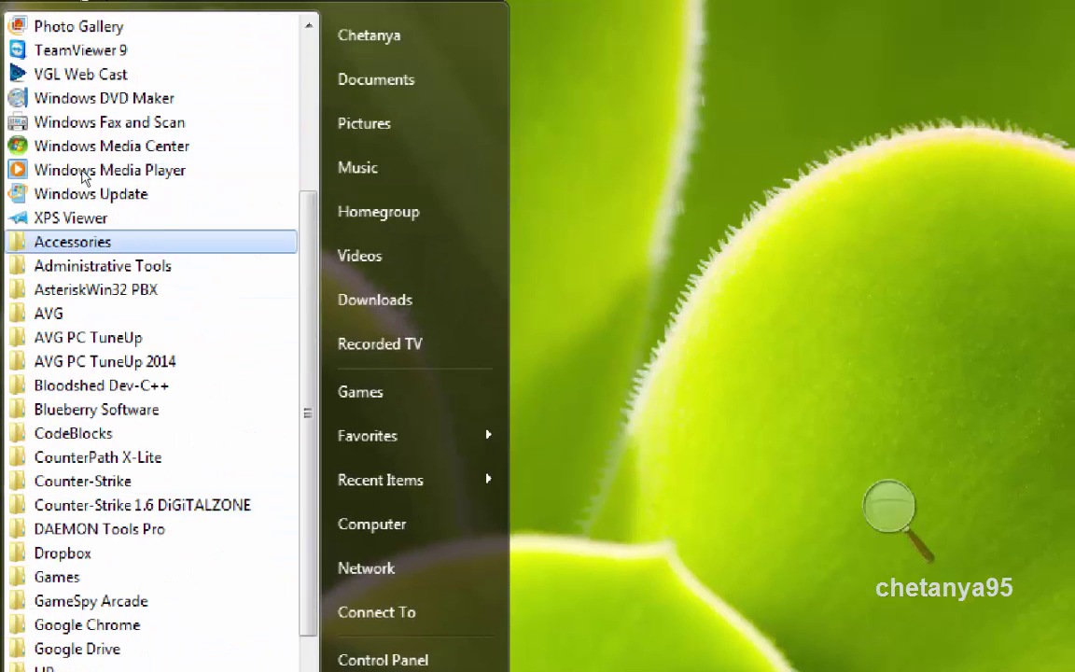
click(73, 242)
key(Down)
key(Down)
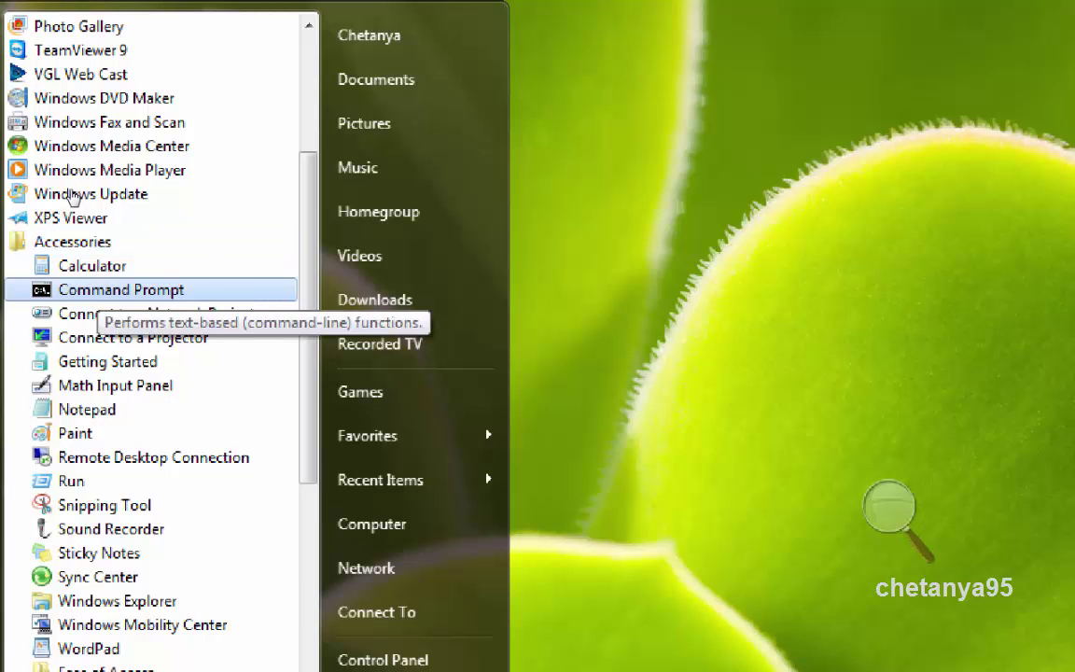
key(Return)
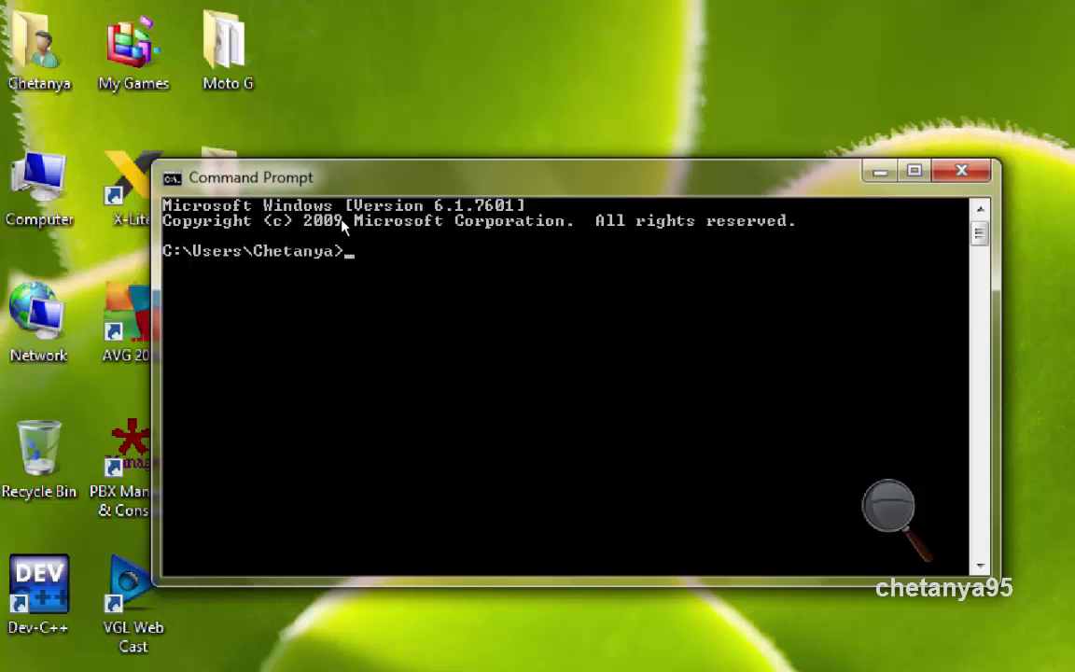
Run ipconfig to show IPv4 address 192.168.1.7 and default gateway 192.168.1.1
text(ipconfig)
key(Return)
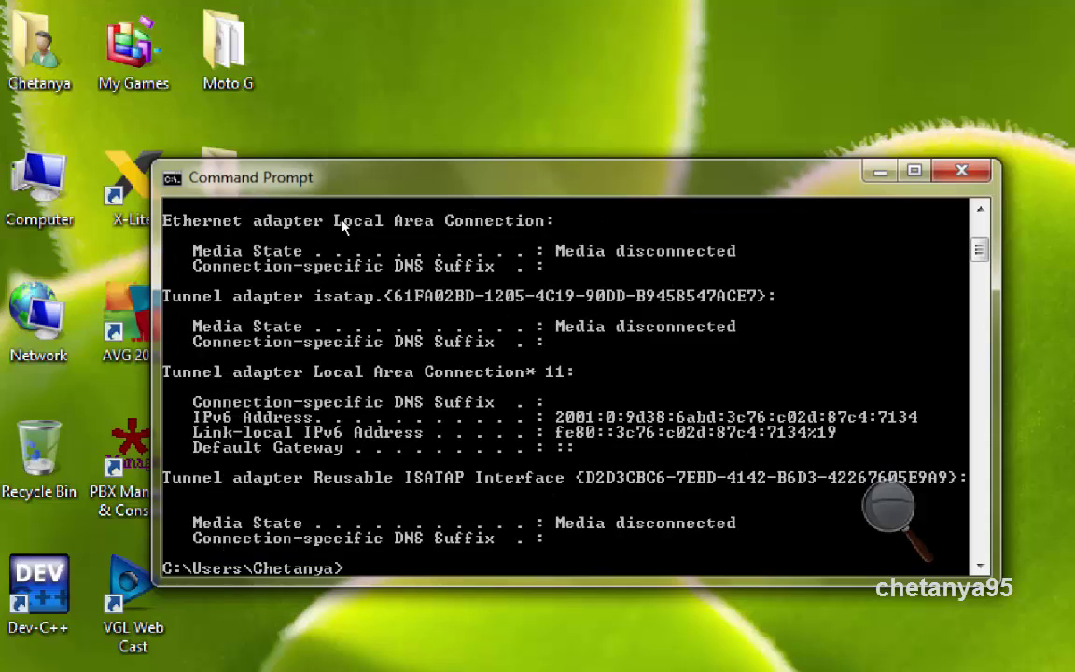
scroll(385, 226, up, 3)
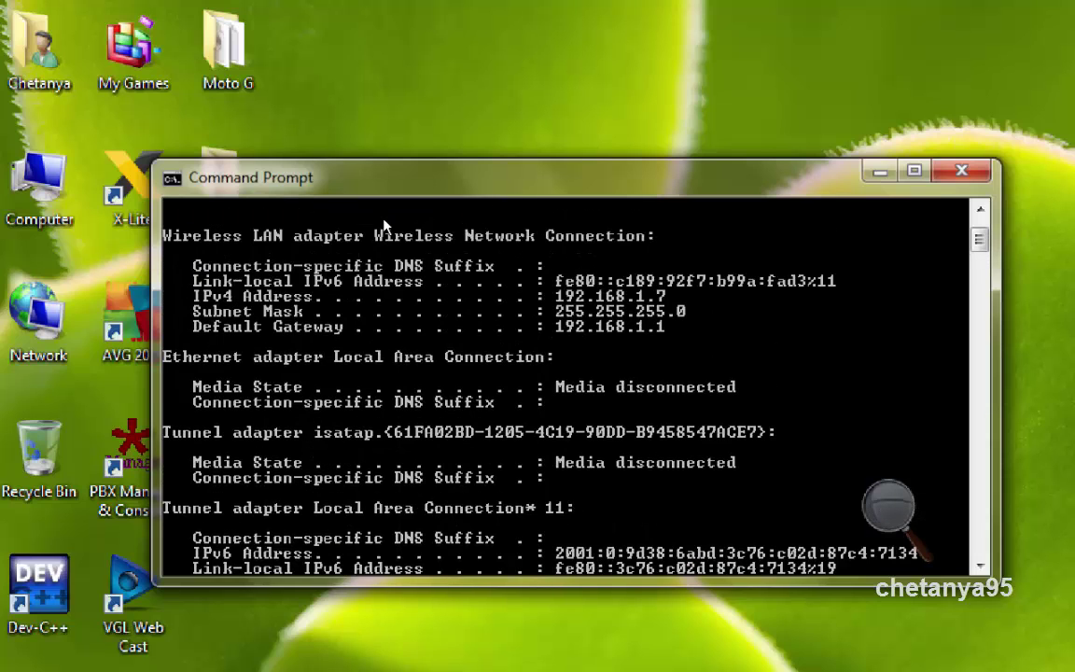
scroll(385, 227, up, 2)
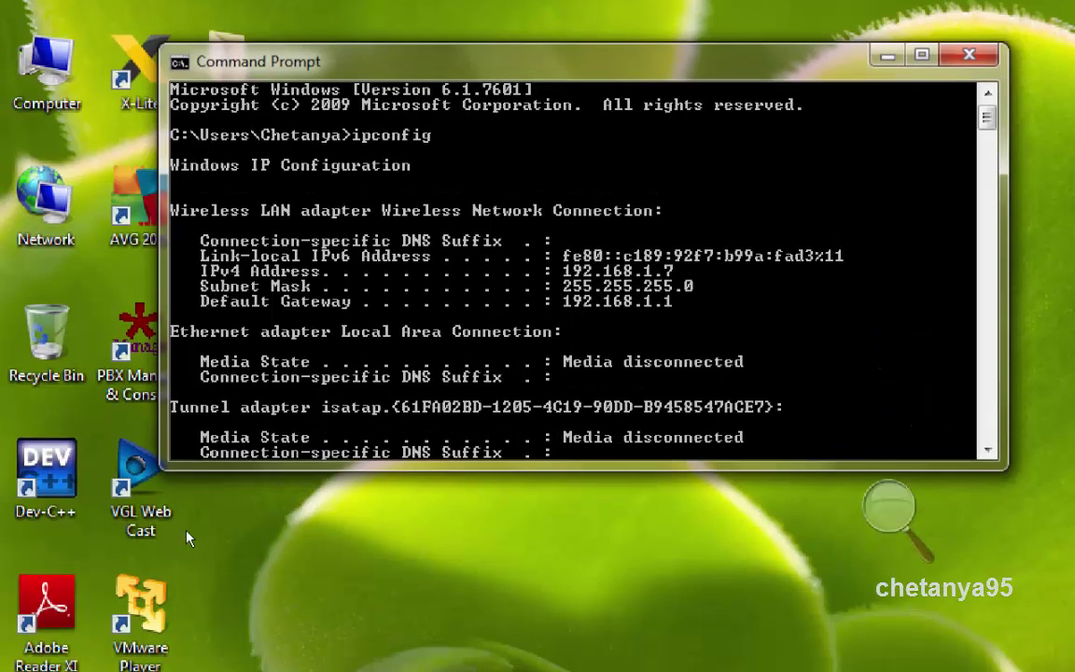
key(super+4)
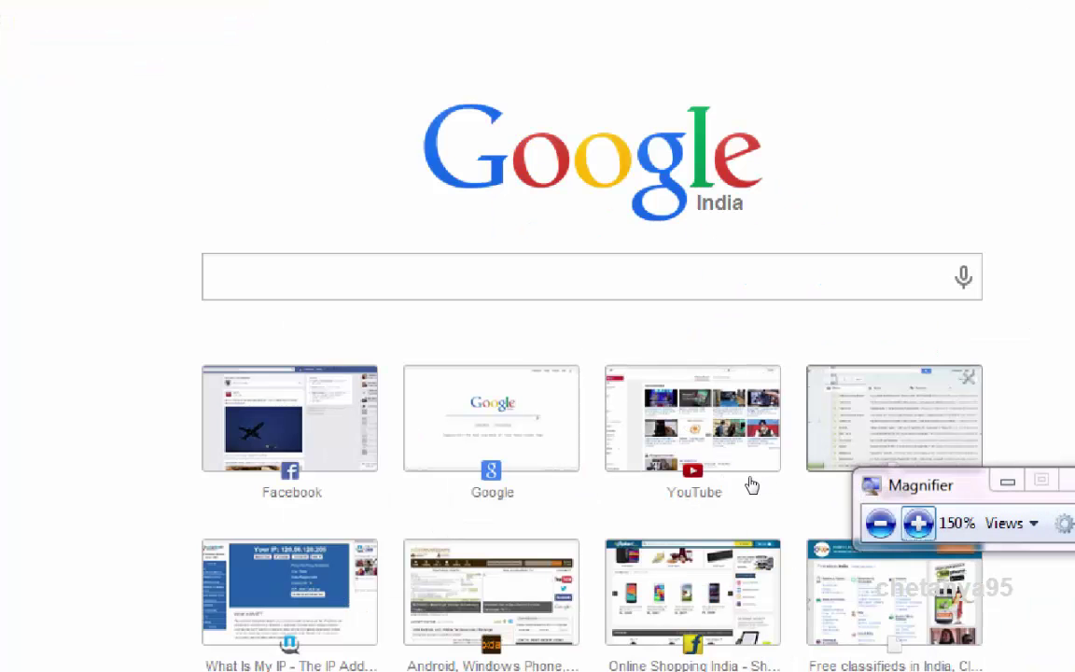
Reset zoom to 100% and place Command Prompt's output beside a windowed Chrome
key(super+minus)
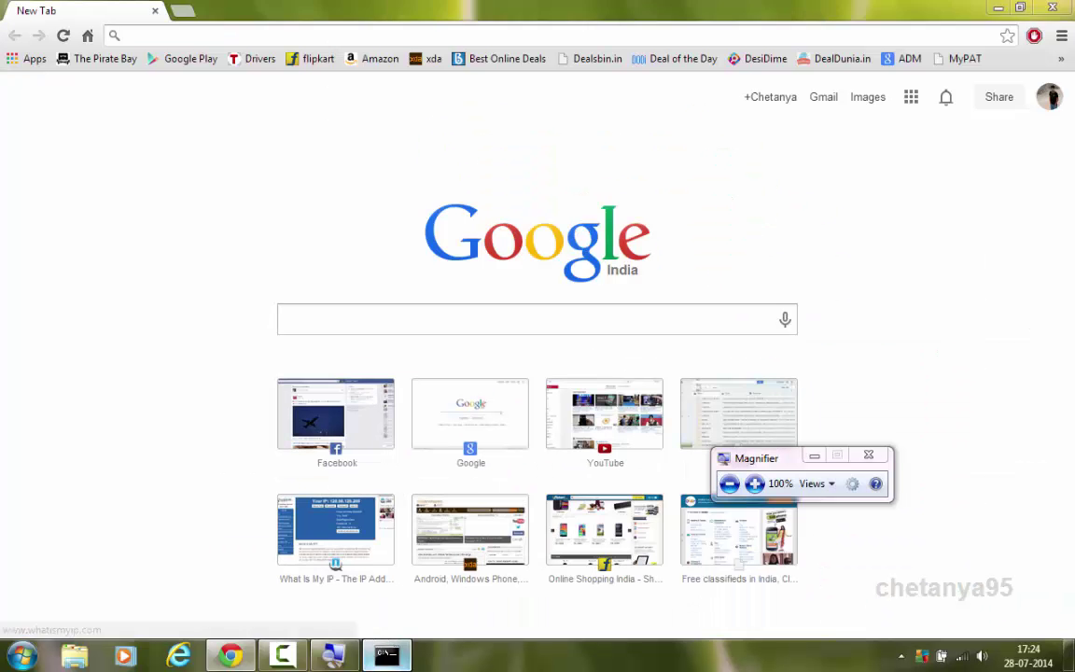
click(384, 658)
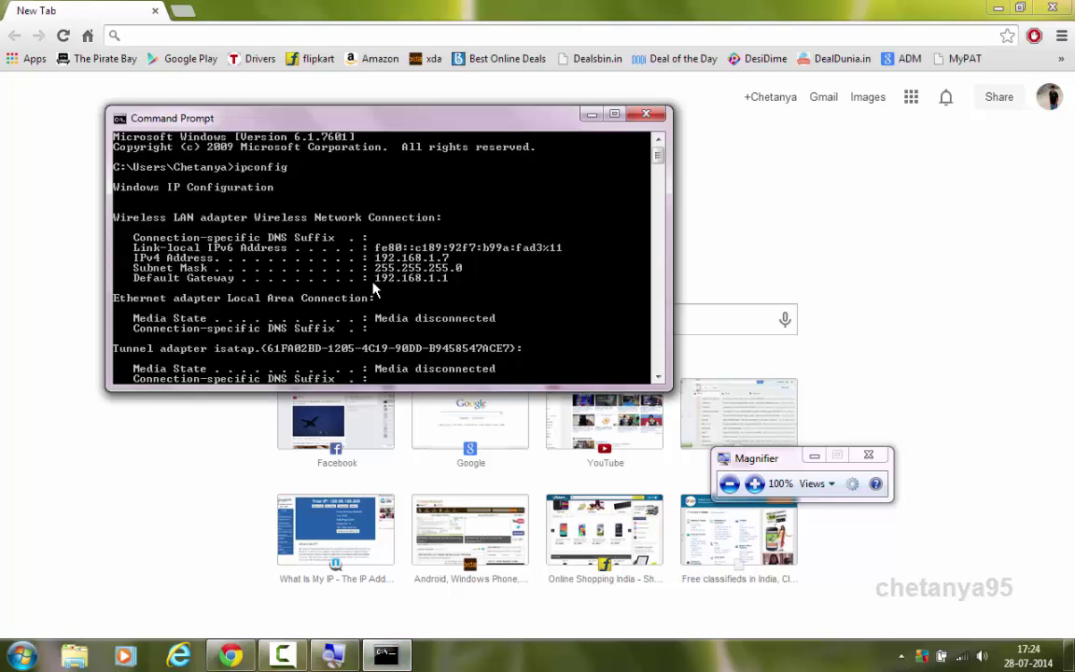
drag(594, 28, 485, 45)
drag(178, 110, 758, 165)
Load the router's admin page at 192.168.1.1 in Chrome
click(409, 50)
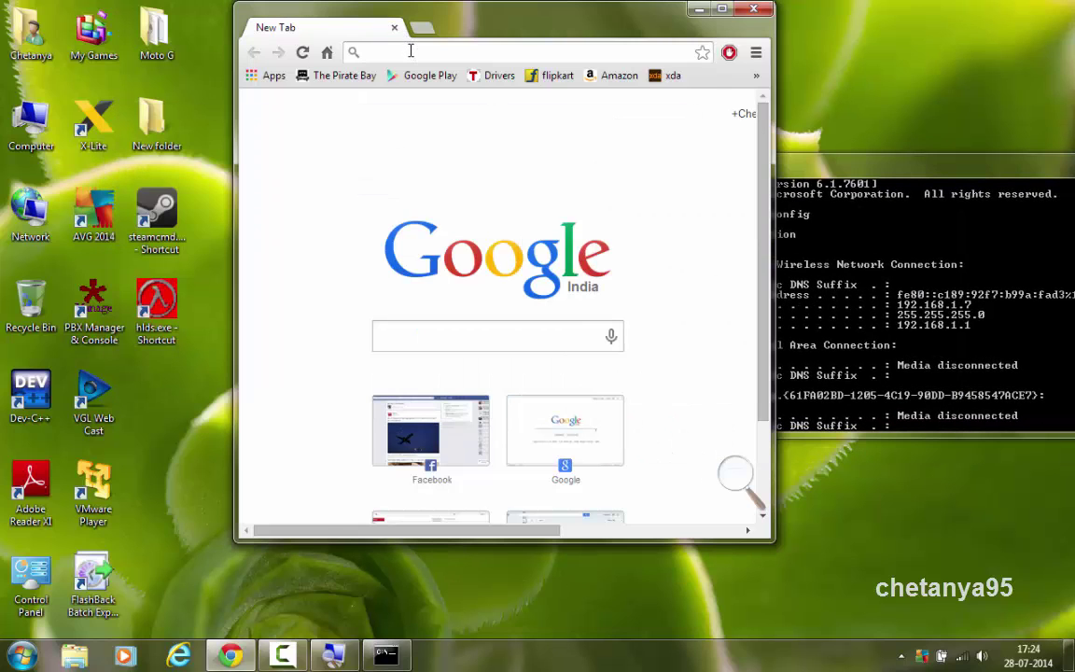
text(192.1)
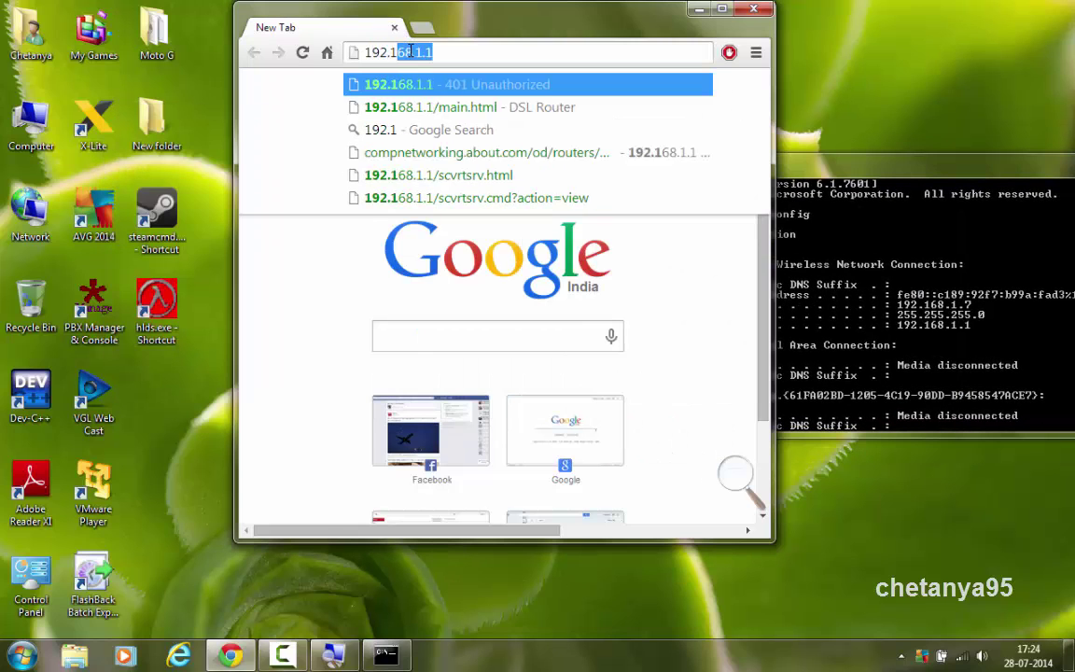
text(68.1.1)
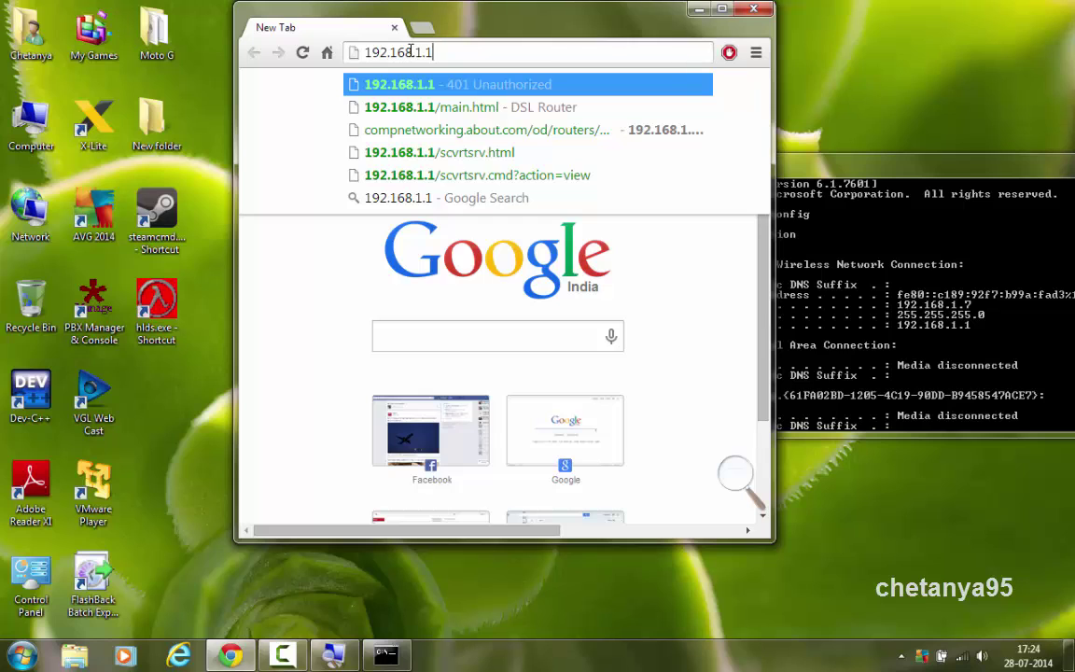
key(Return)
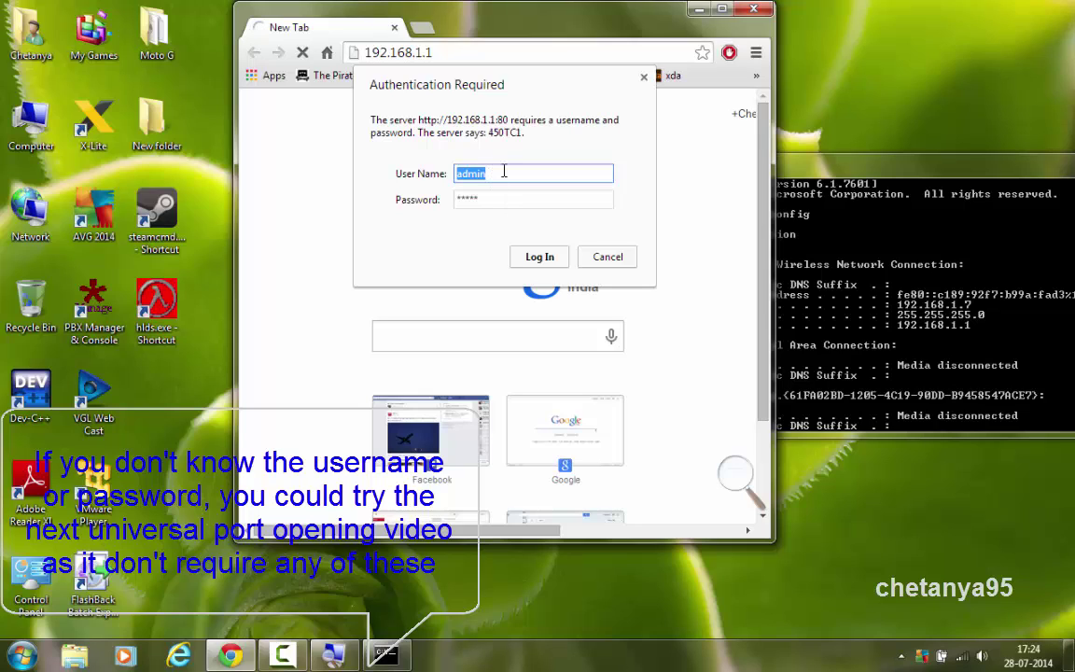
Enter the router's user name and password and log in
text(admin)
key(Tab)
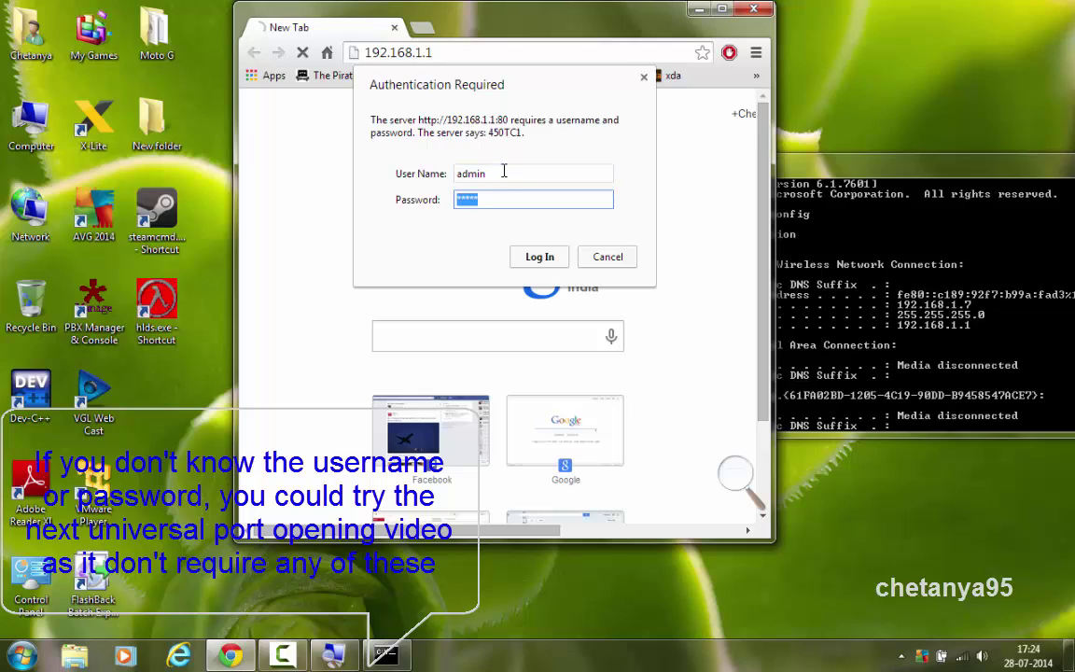
text(admin)
click(540, 257)
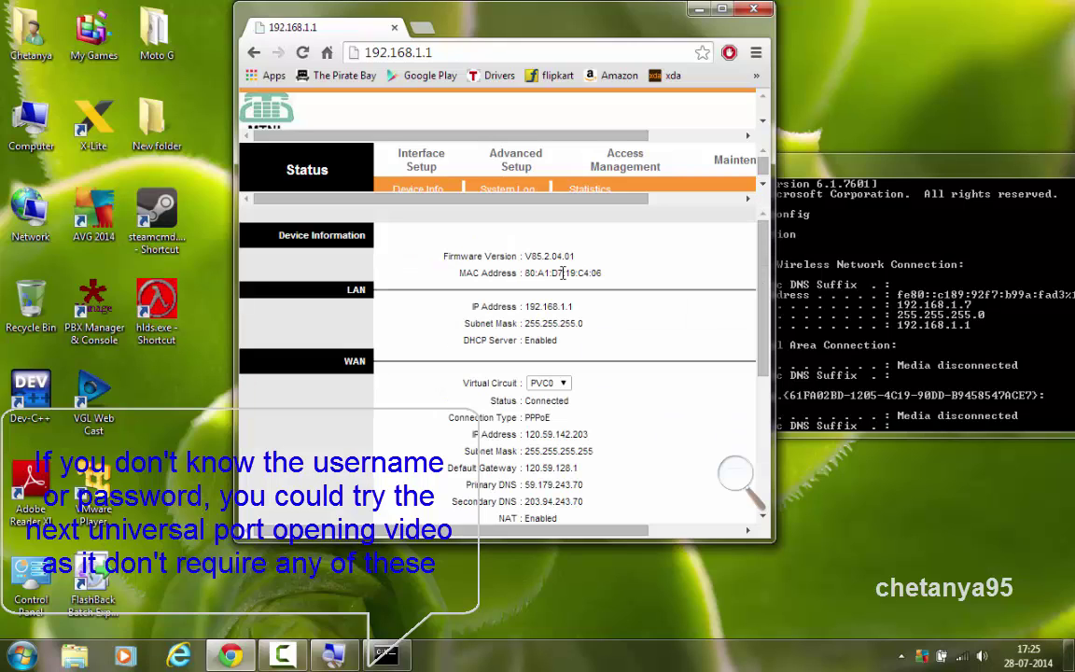
Maximize Chrome and magnify the screen to 150%
click(724, 10)
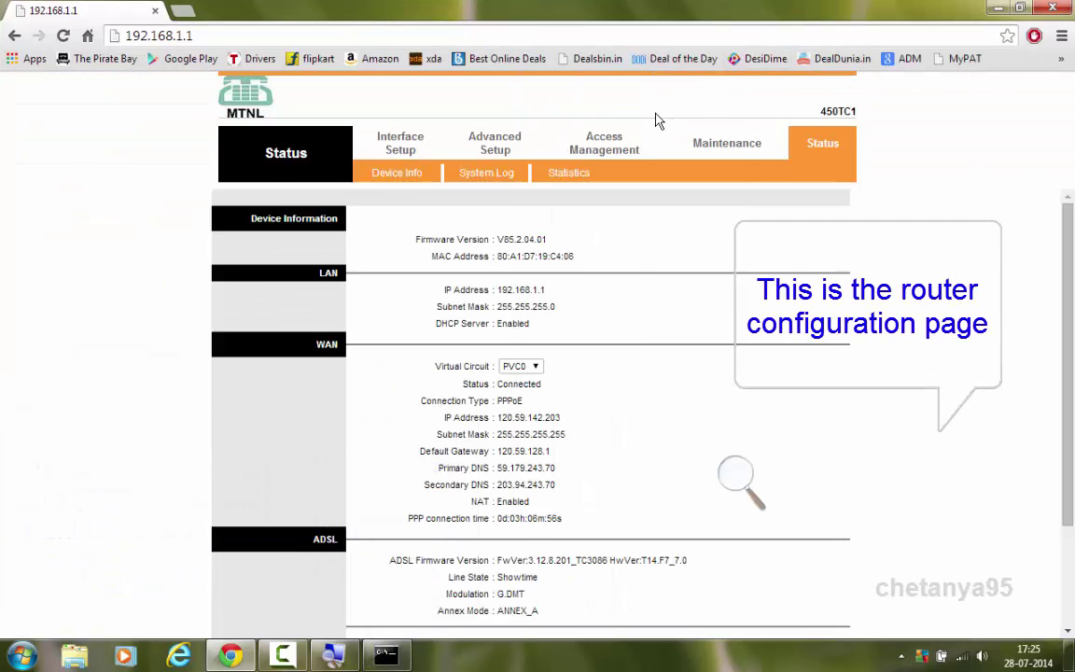
click(737, 478)
click(754, 483)
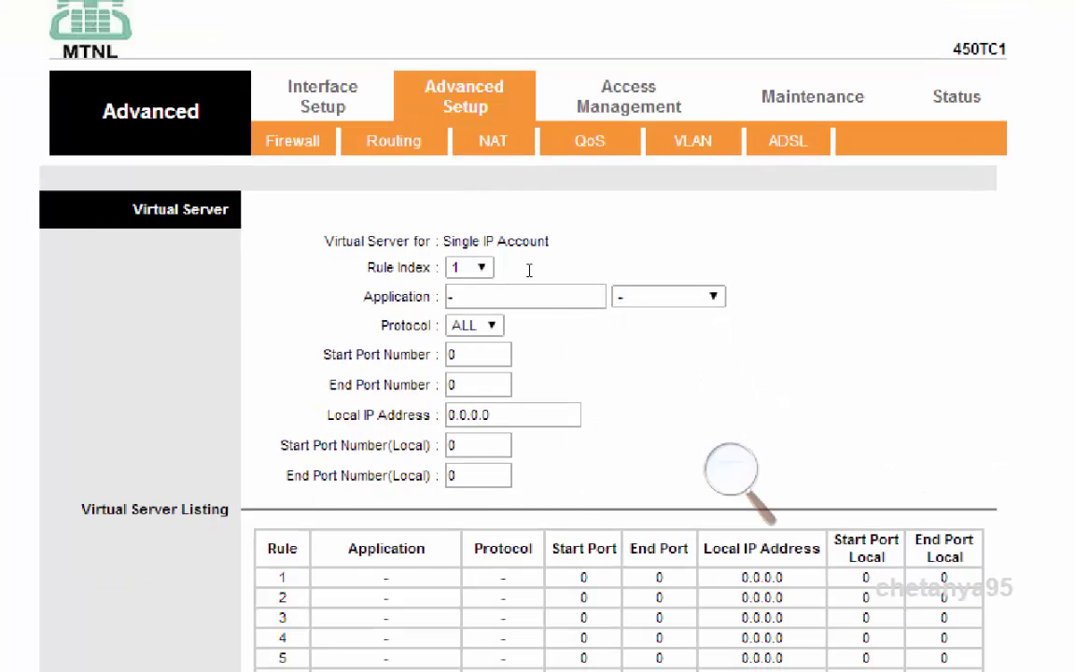
Name virtual server rule 1 HLDS, leave the application preset empty and keep protocol ALL
key(alt+Down)
key(Return)
key(Tab)
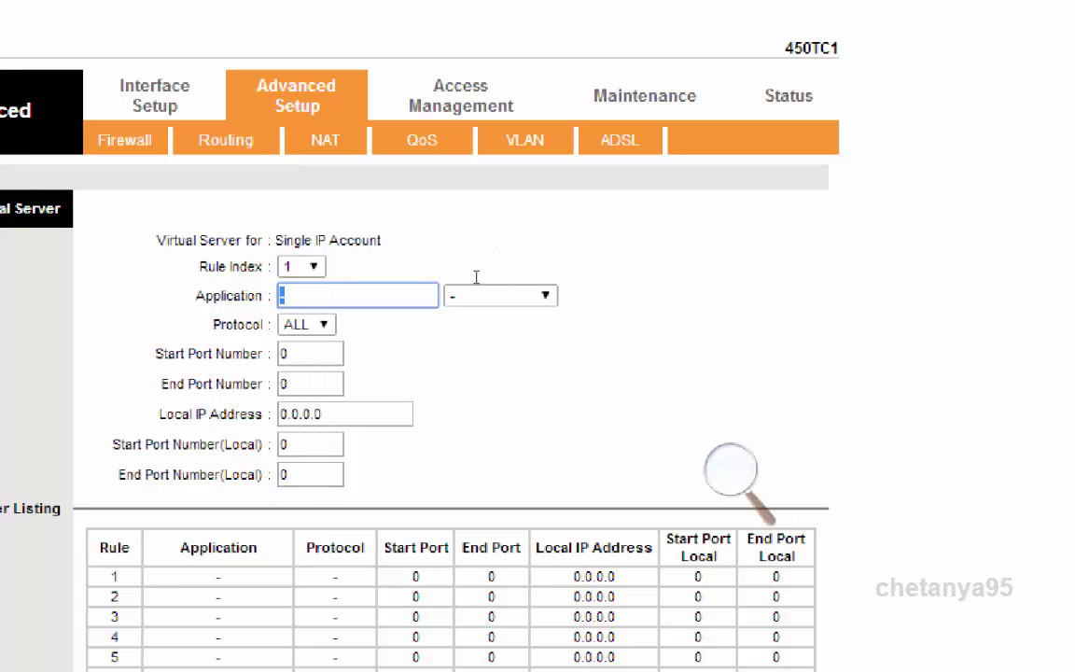
text(HLDS)
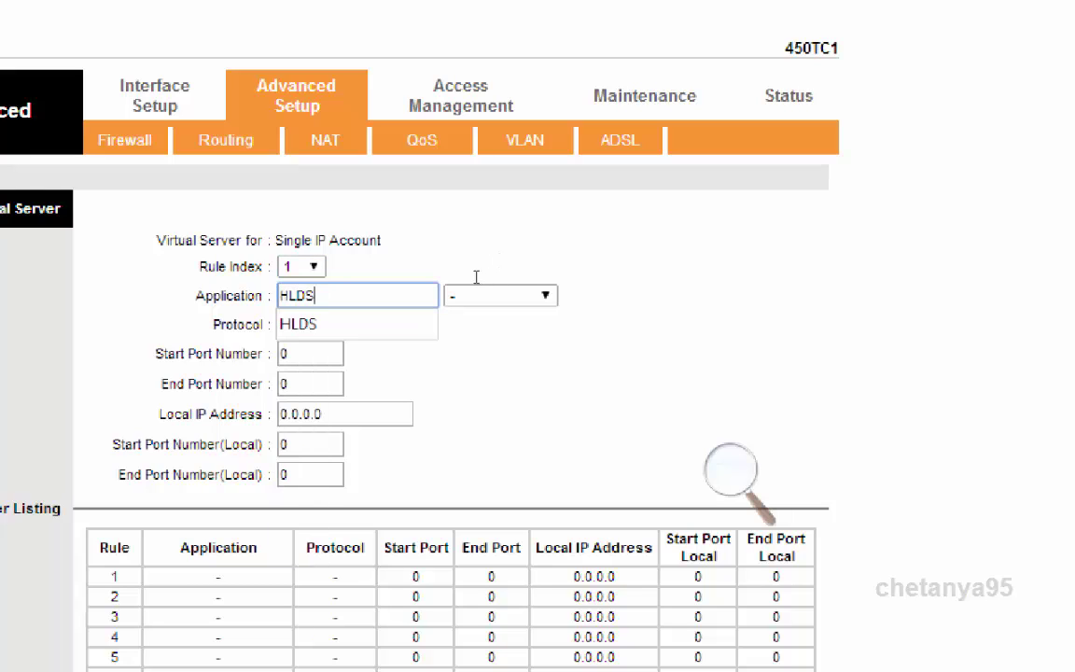
key(Tab)
key(alt+Down)
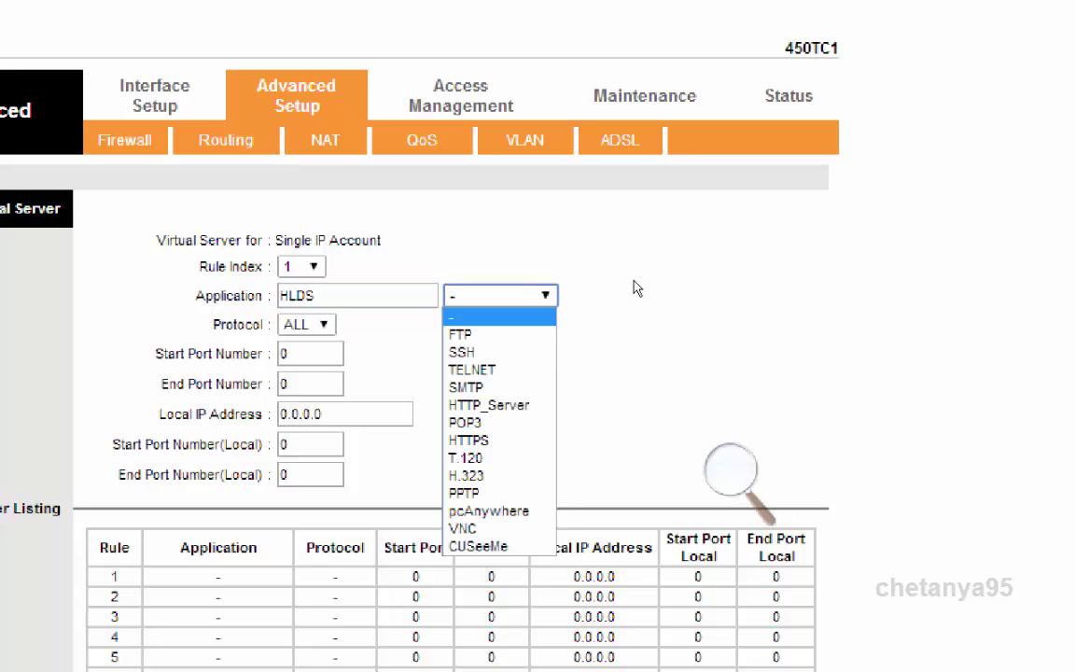
key(Escape)
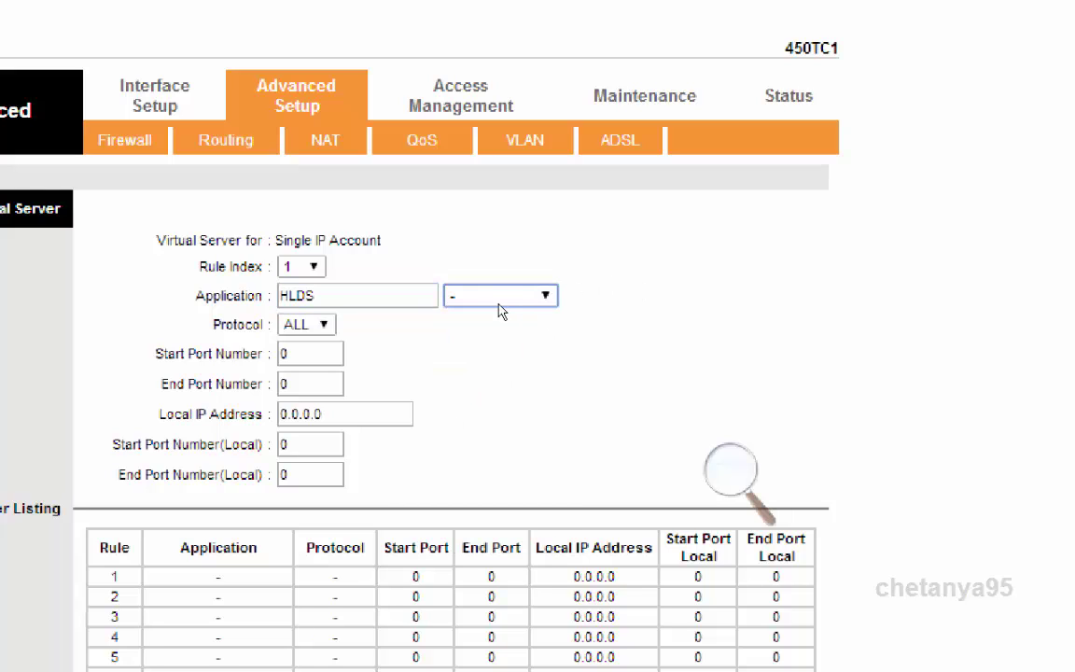
key(Tab)
key(alt+Down)
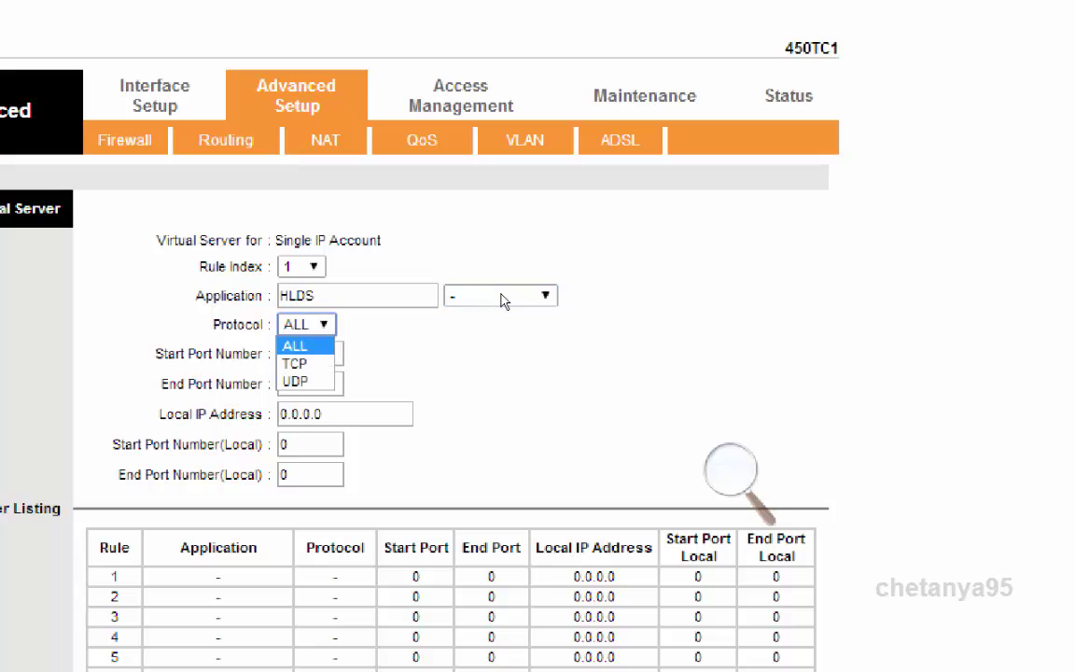
key(Escape)
key(alt+Down)
key(Escape)
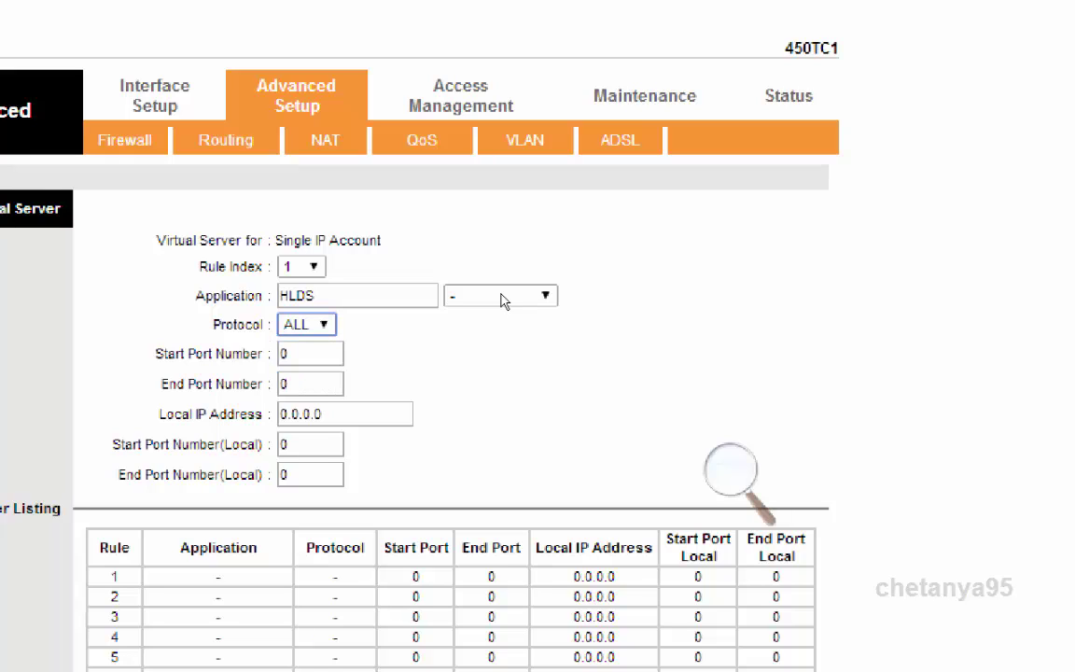
Set the rule's start and end port numbers to 27019
key(Tab)
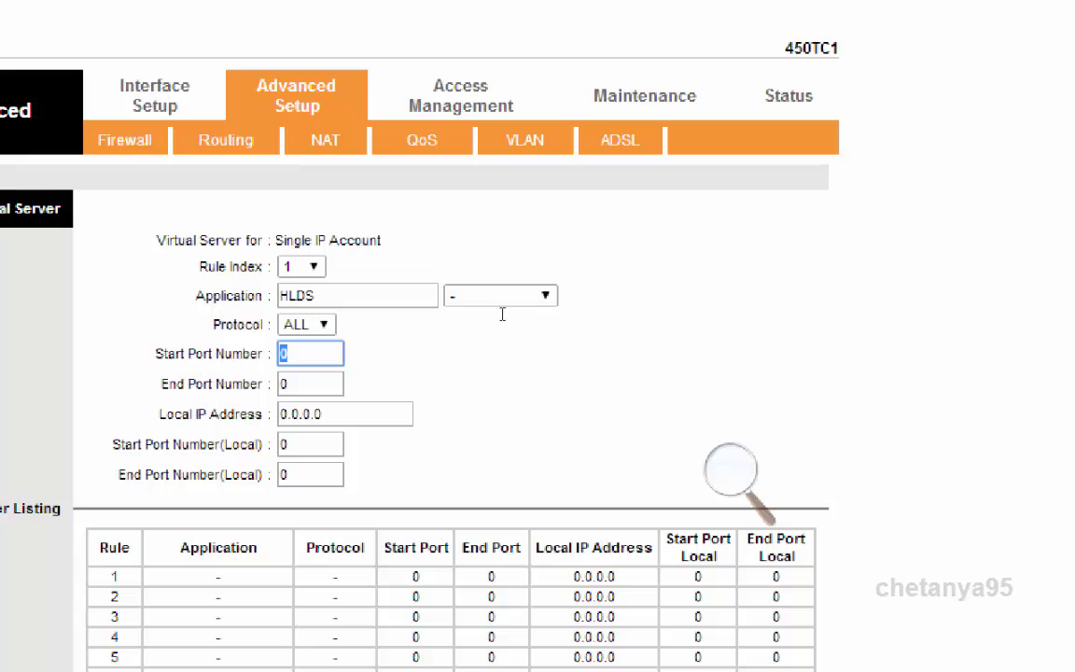
text(27019)
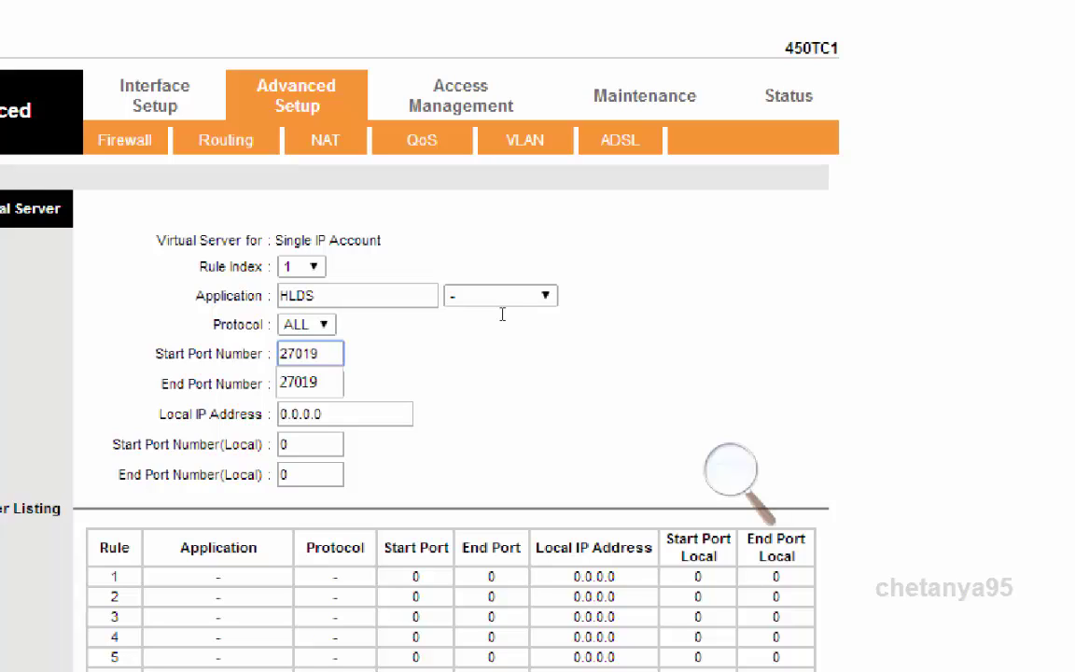
key(Down)
key(Return)
key(Tab)
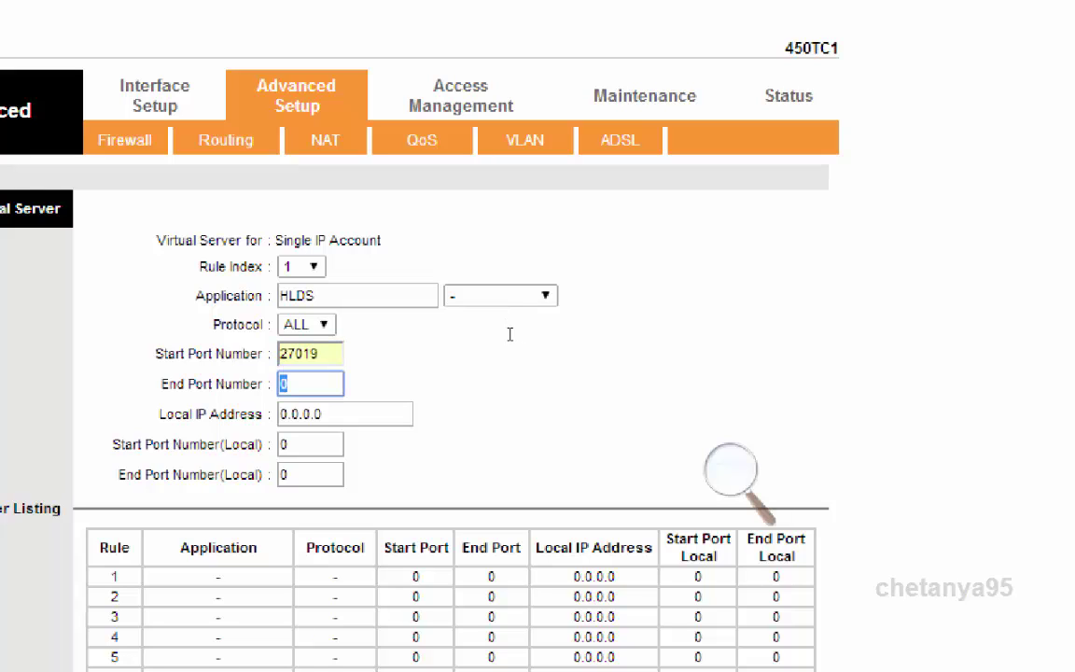
text(27019)
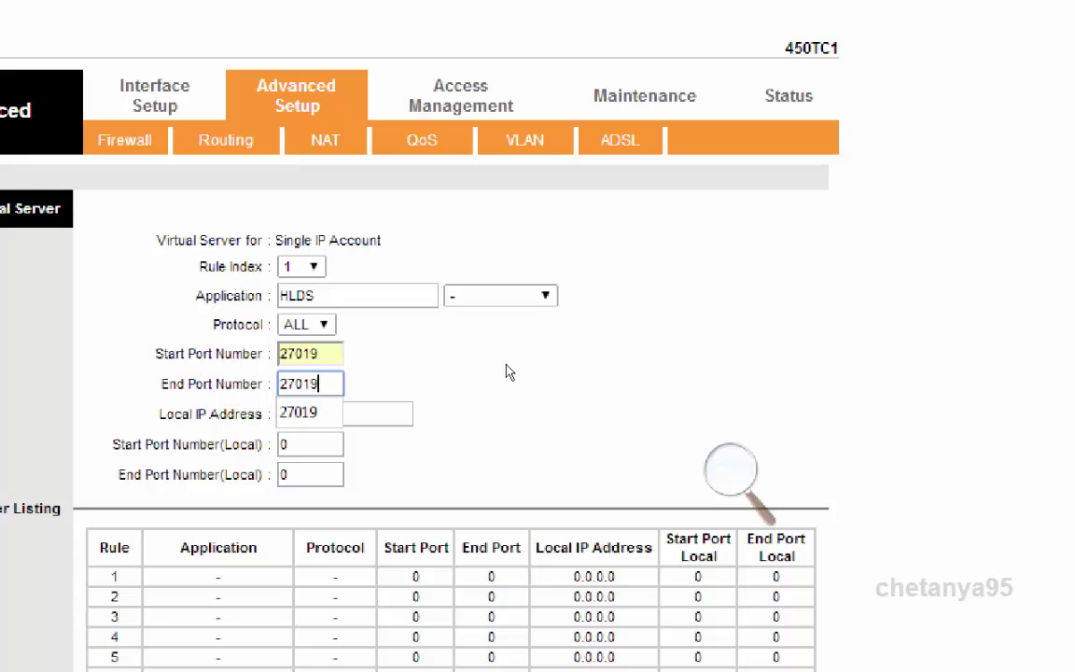
key(Down)
key(Return)
key(Tab)
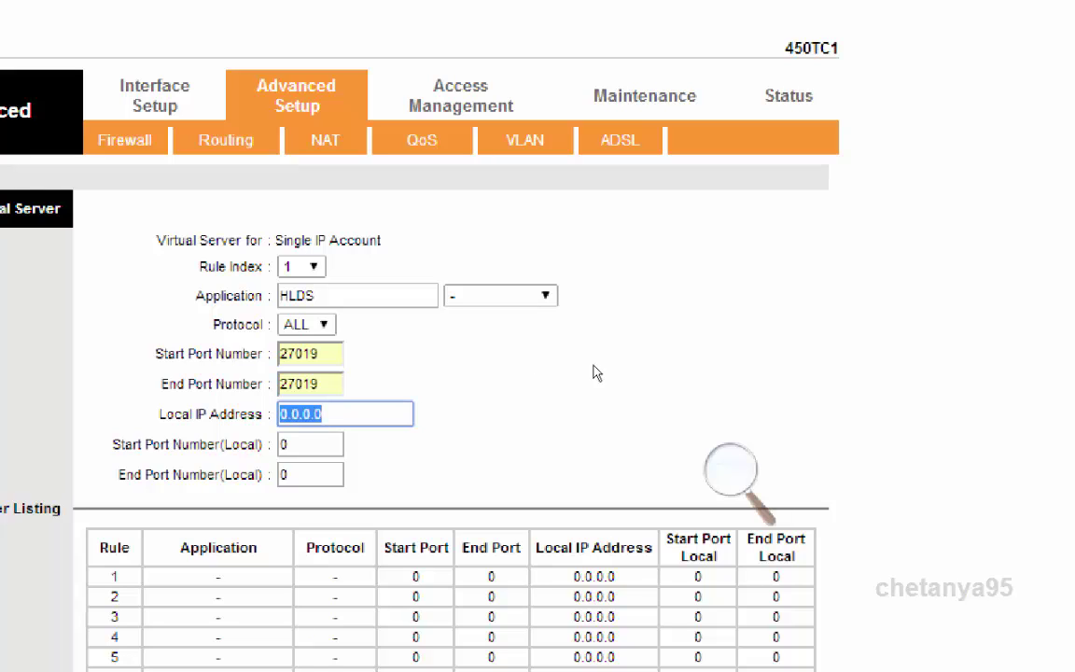
click(732, 469)
Check the PC's IPv4 address in Command Prompt, then restore 150% magnification
key(super+minus)
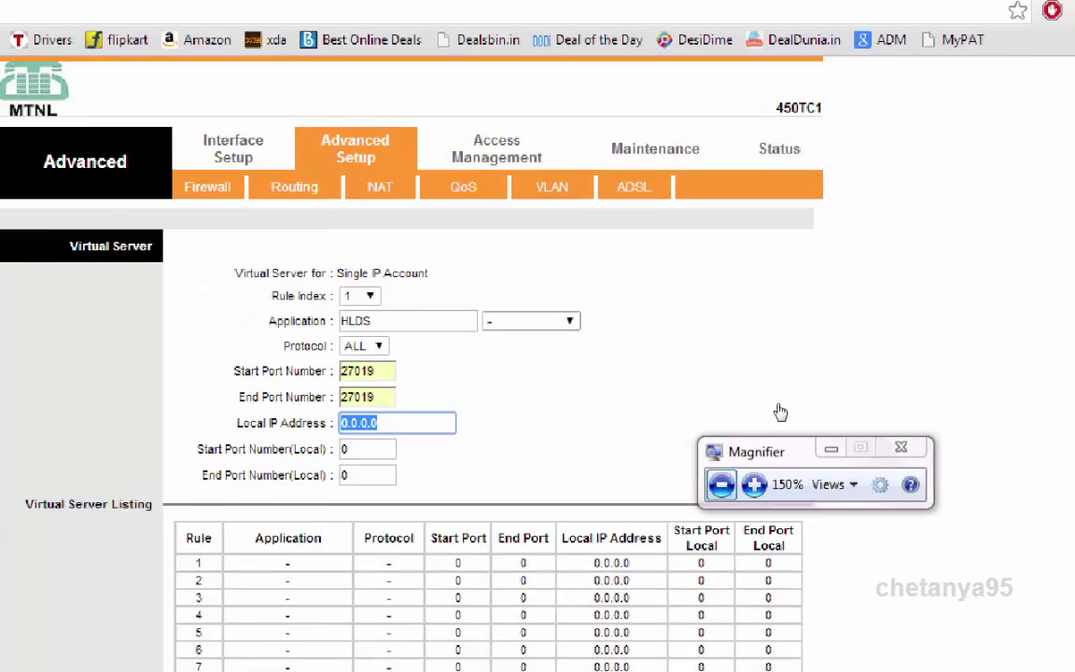
click(408, 658)
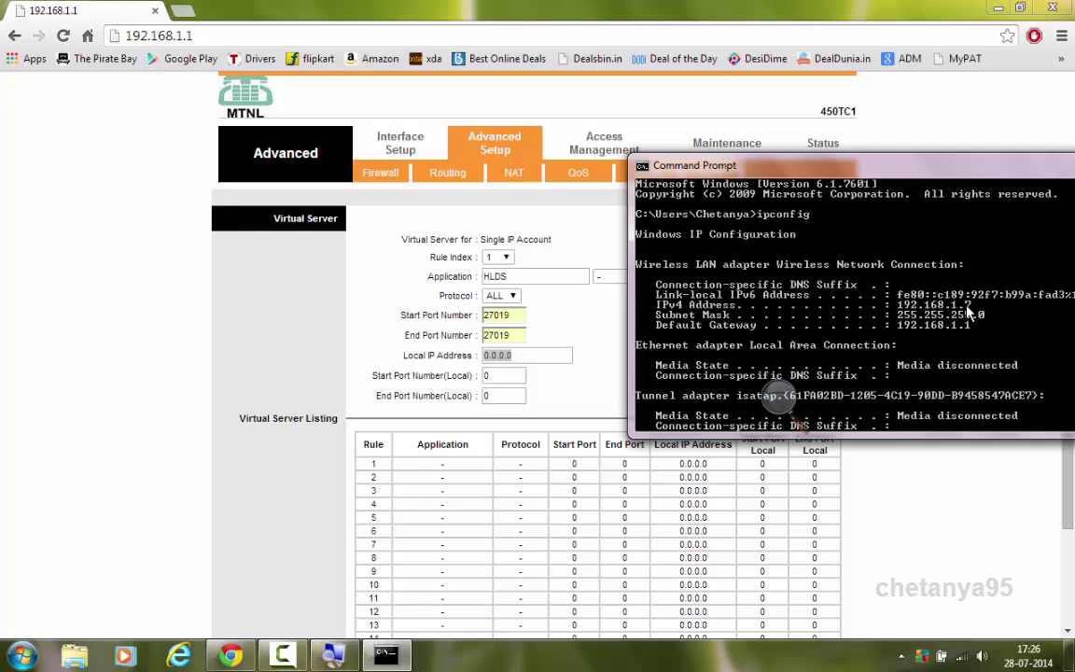
key(super+plus)
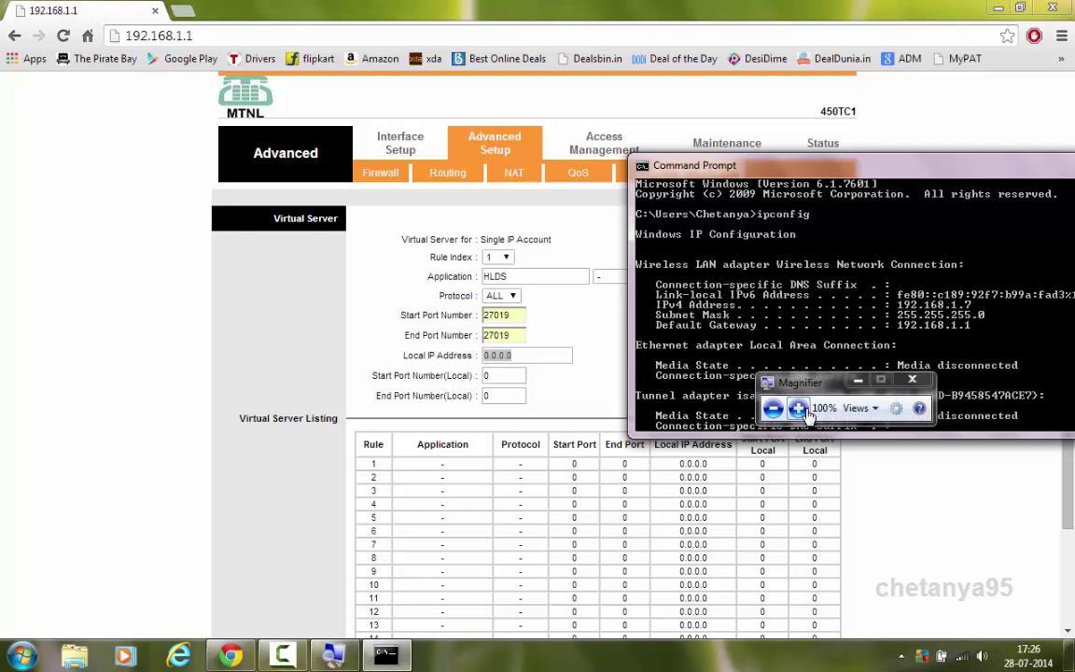
click(799, 409)
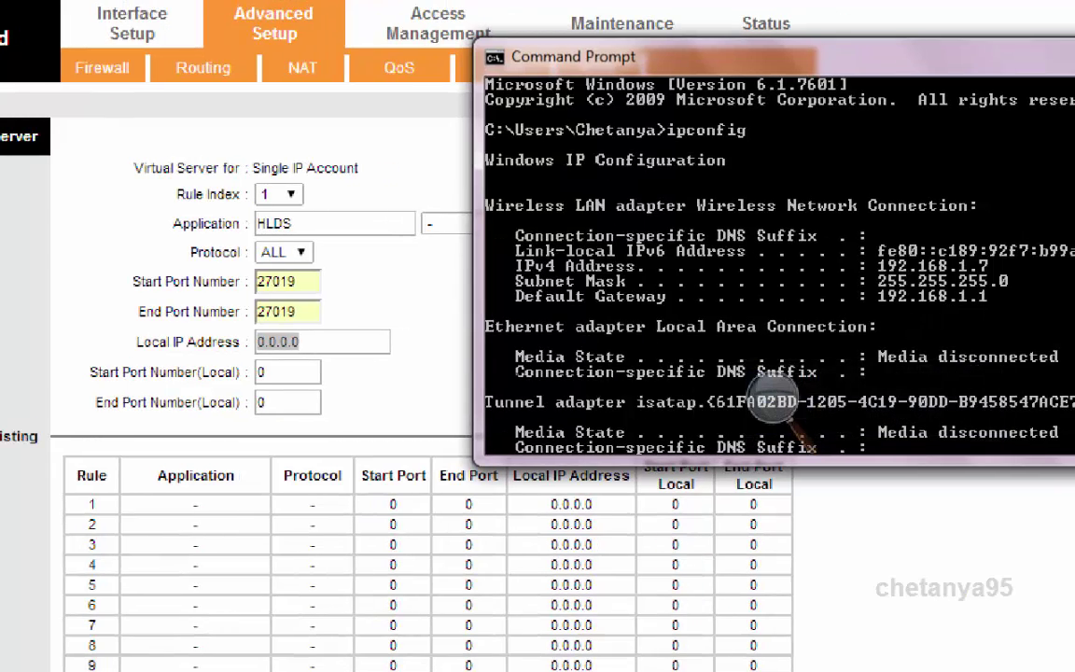
Enter local IP 192.168.1.7 with local start and end ports 27019, then save
key(alt+Tab)
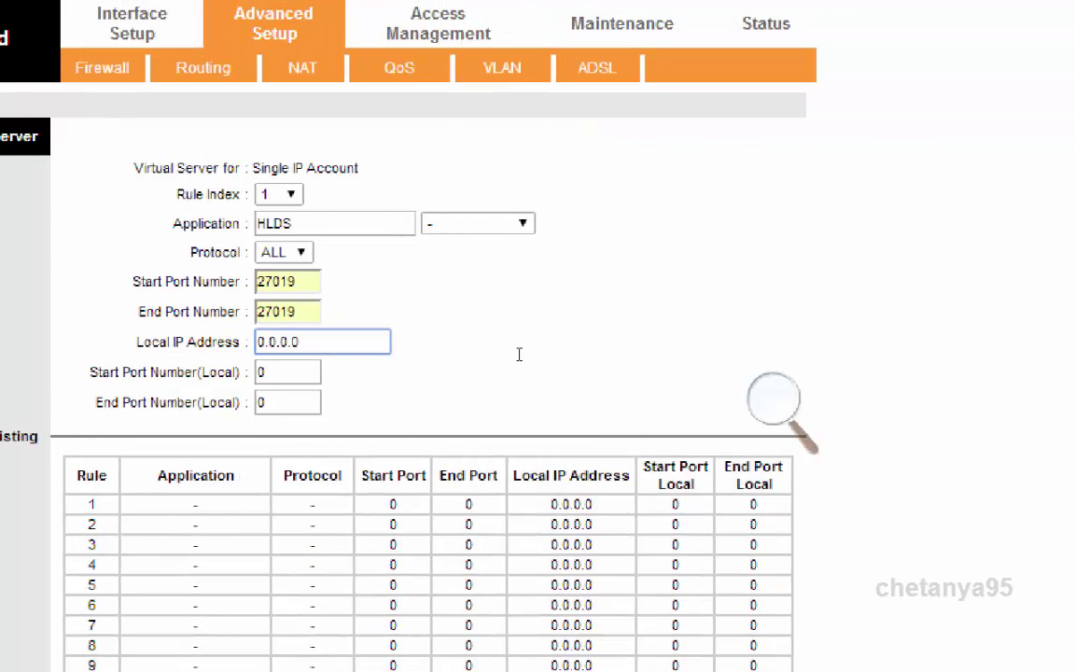
key(ctrl+a)
text(192)
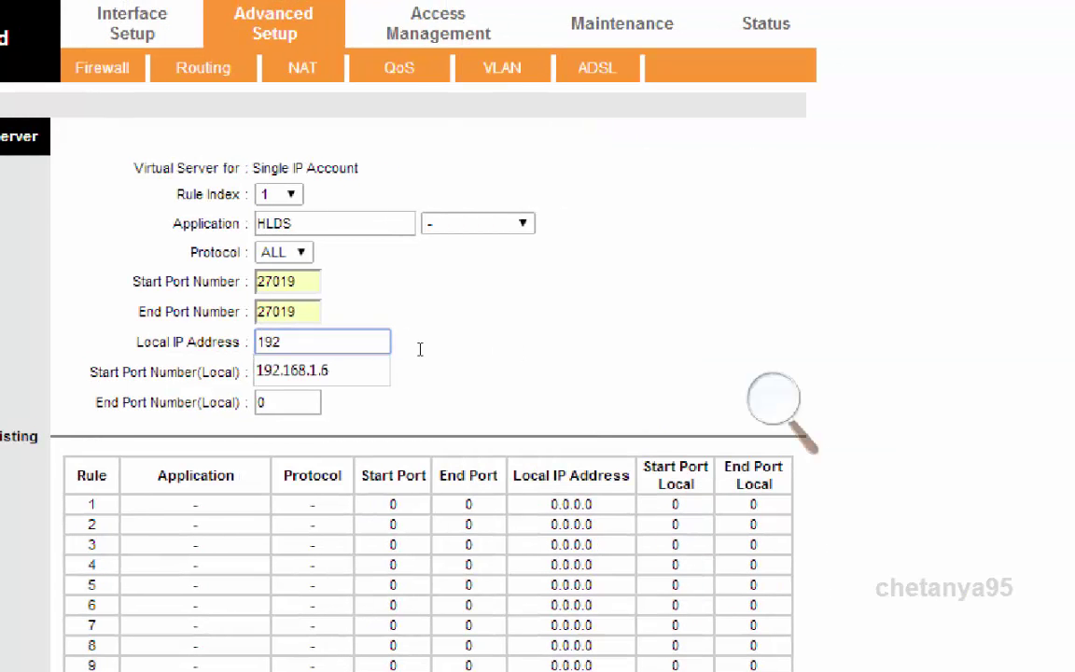
text(.168.1.7)
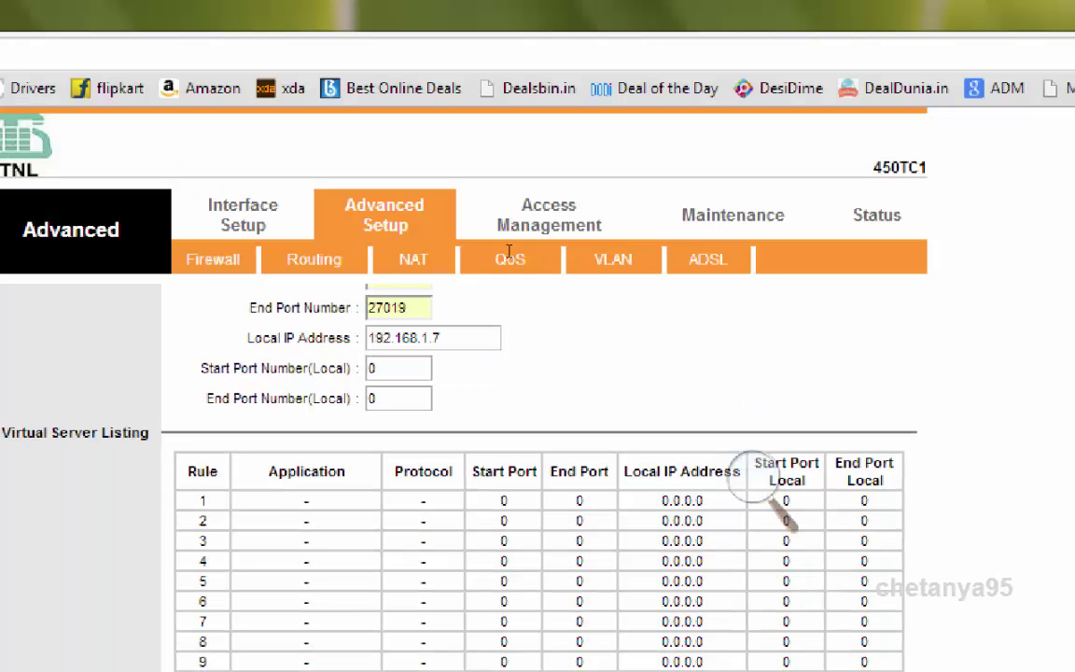
key(Tab)
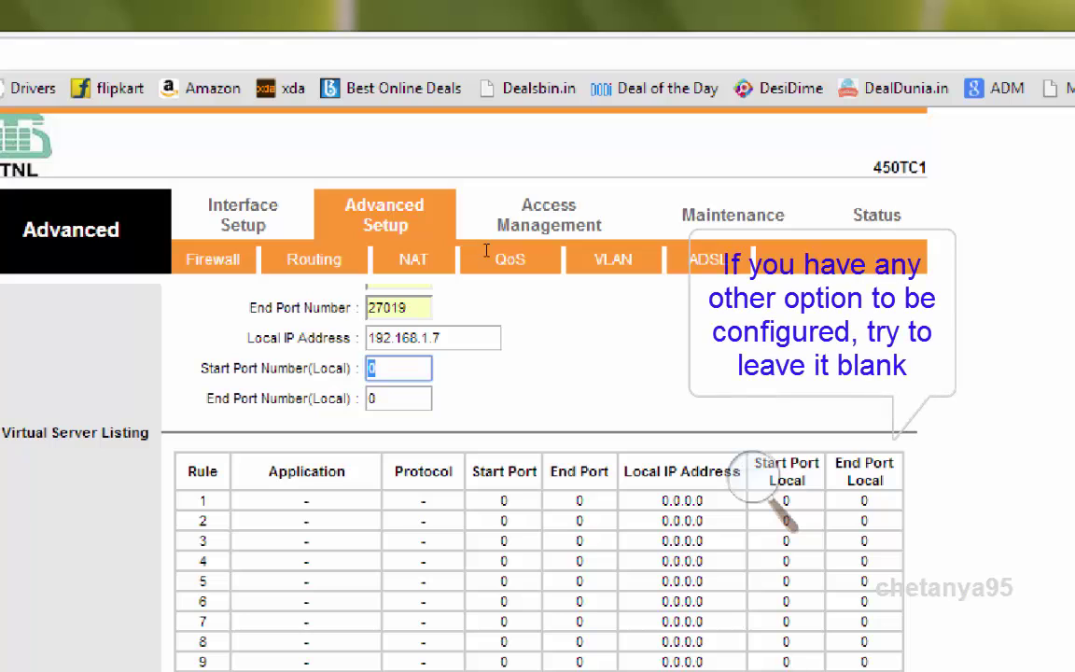
text(27019)
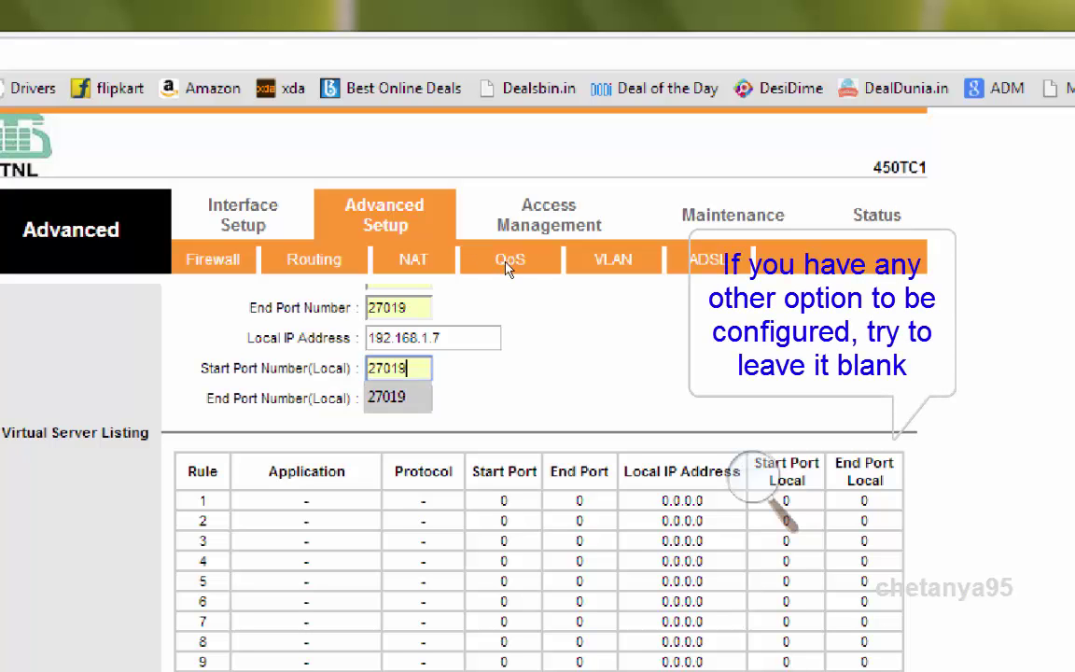
key(Tab)
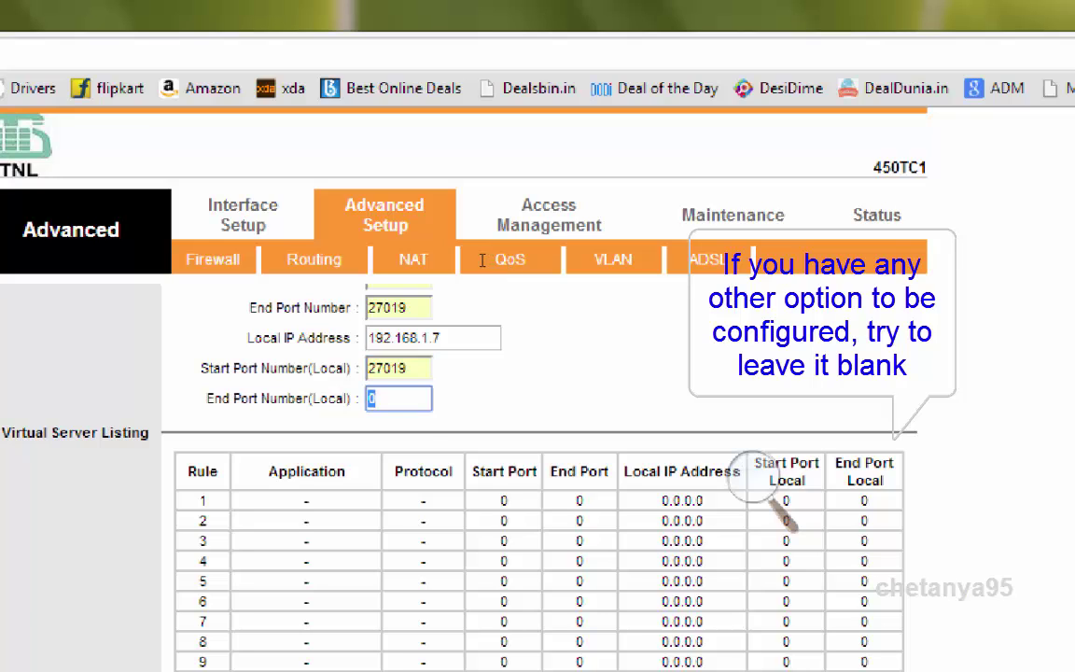
text(27019)
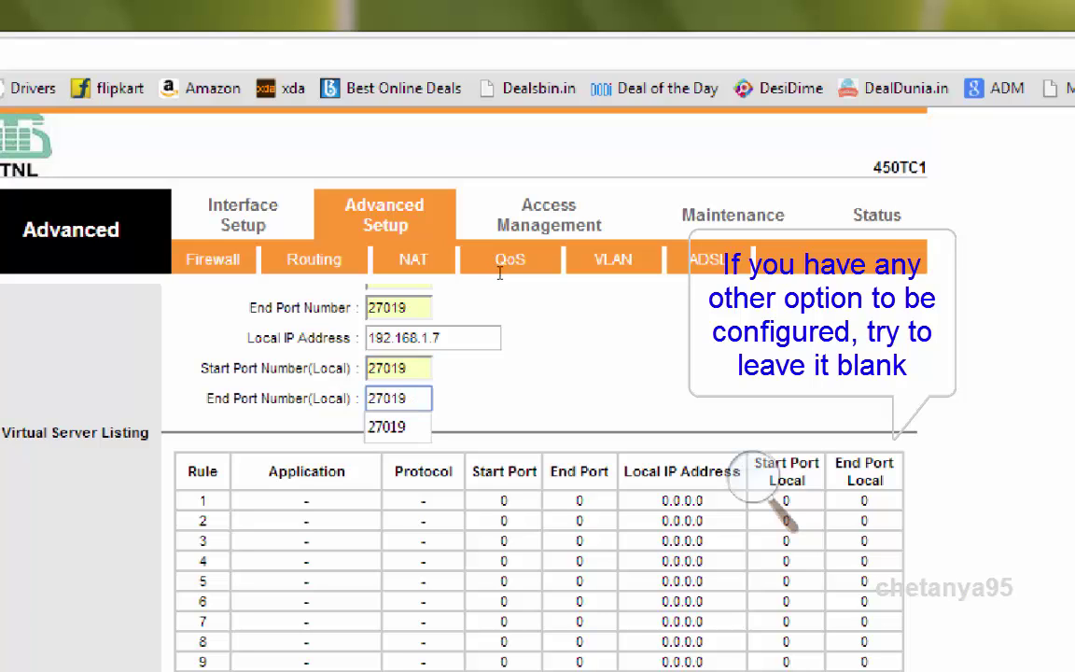
key(Down)
key(Return)
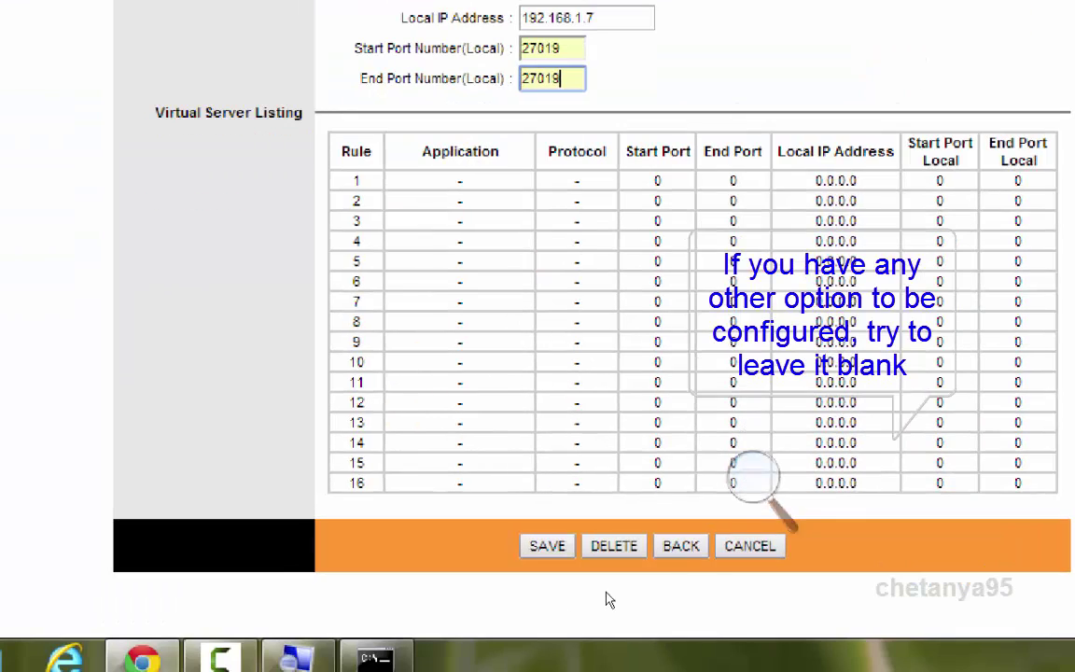
click(509, 588)
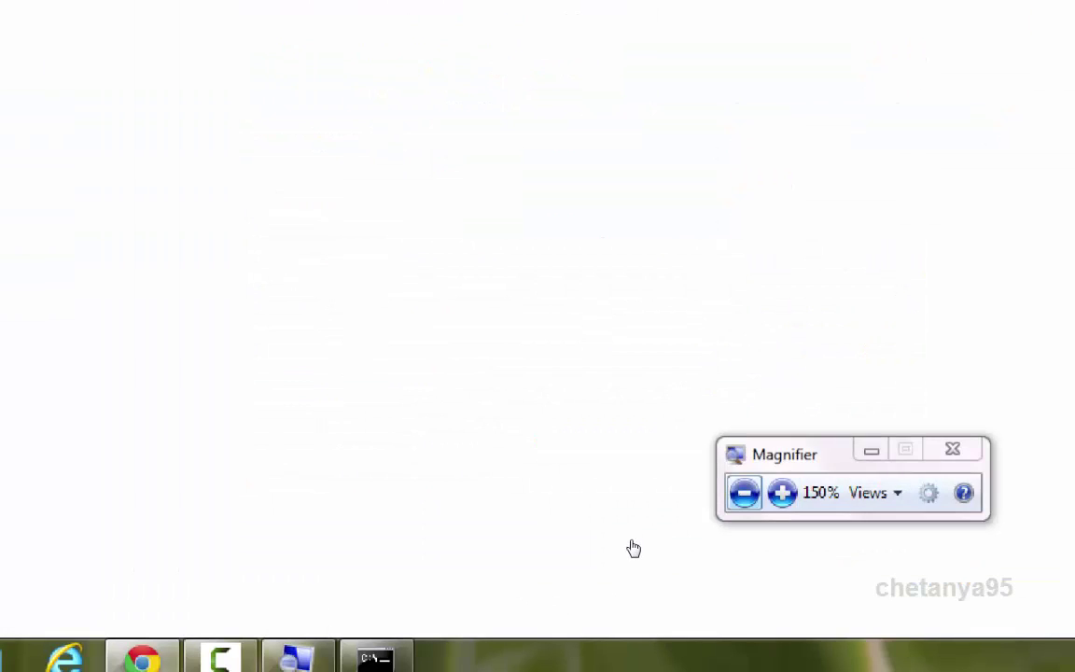
Close the magnifier and verify rule 1 (HLDS, ALL, 27019, 192.168.1.7) in the listing
key(super+minus)
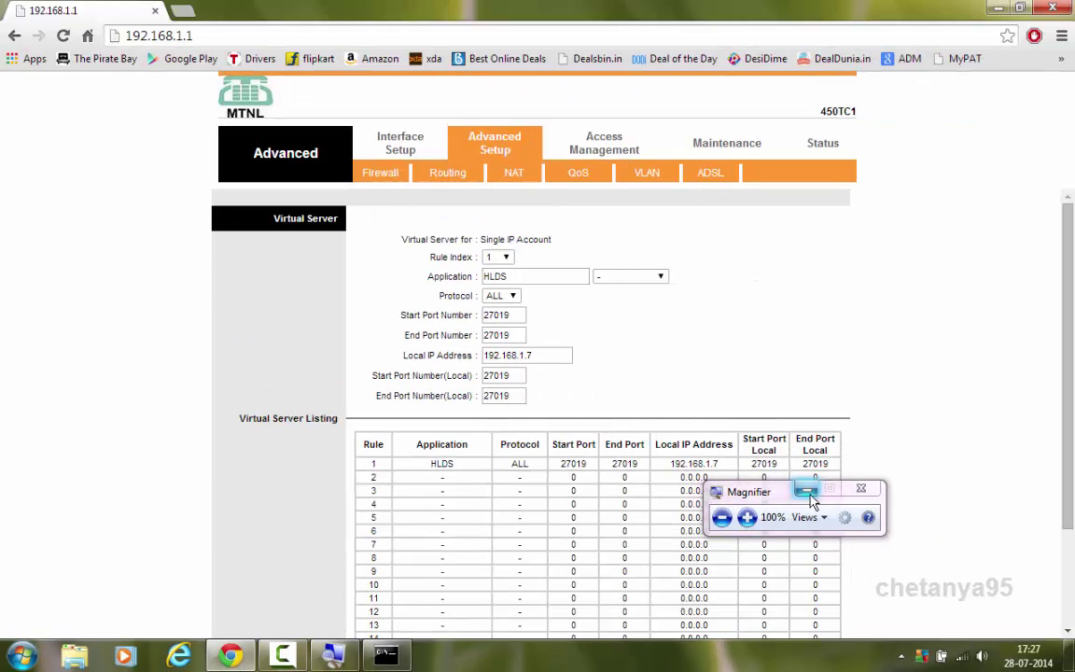
click(808, 493)
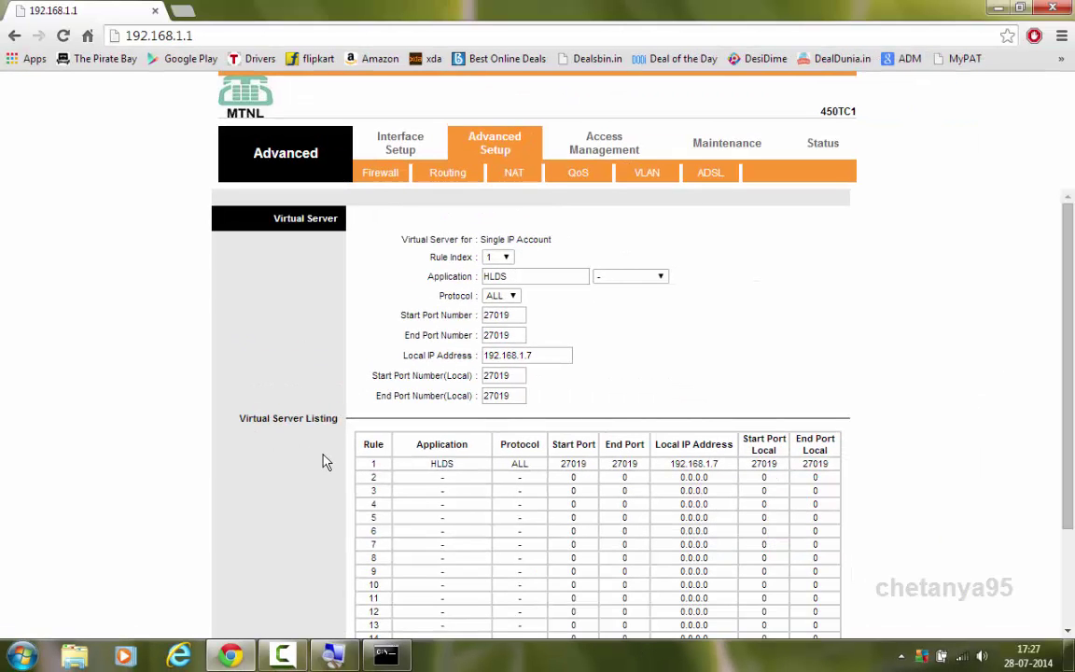
drag(360, 464, 840, 465)
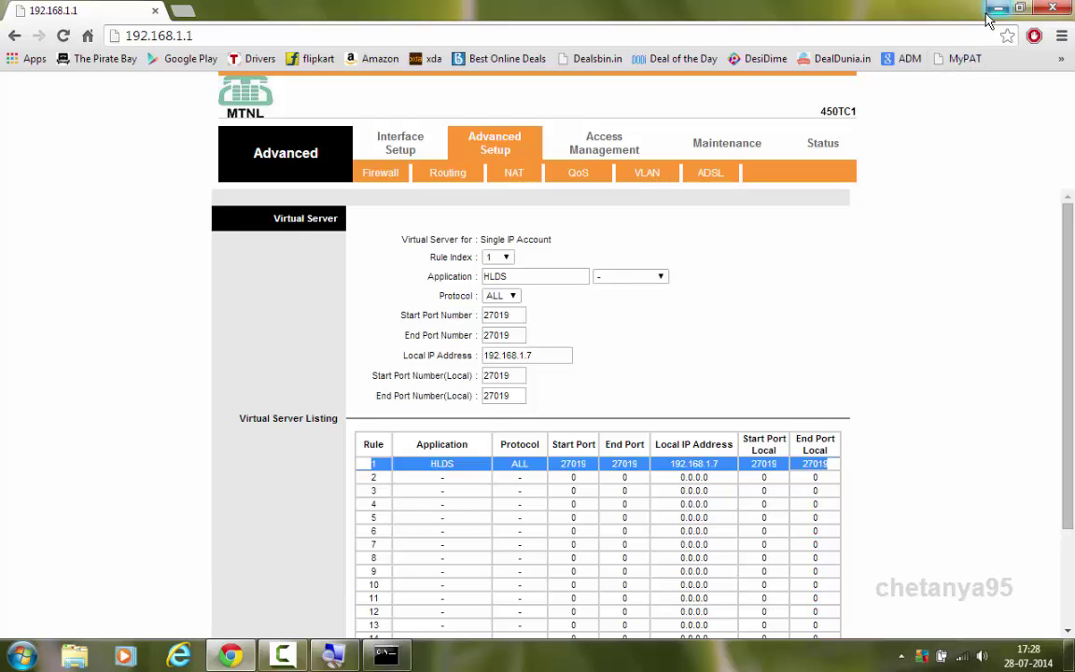
click(624, 463)
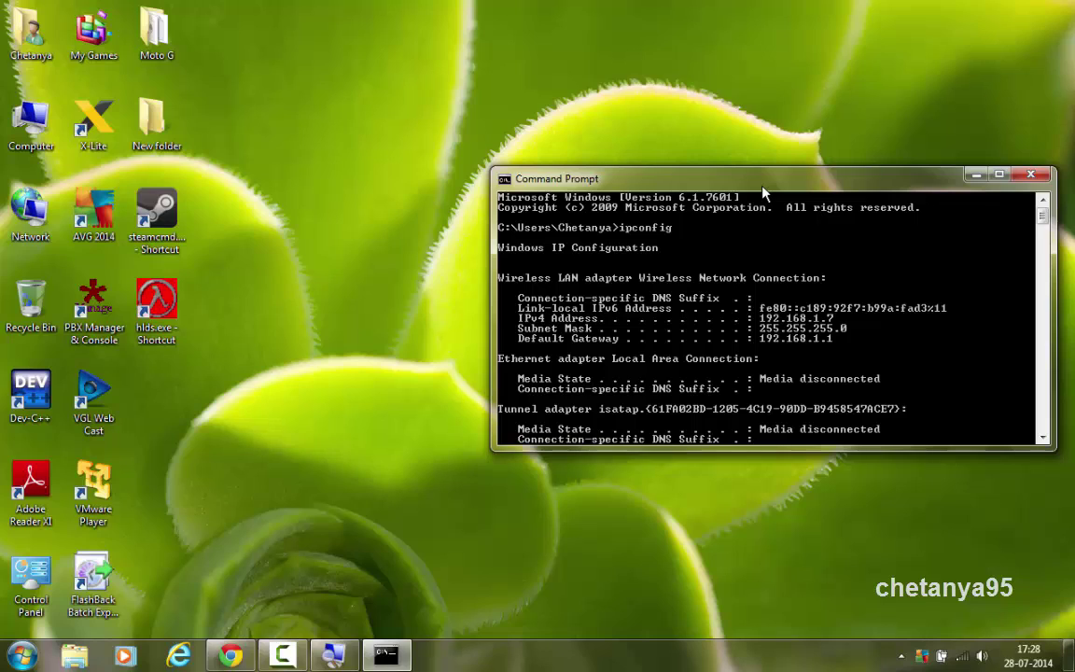
Start the HLDS server from the desktop shortcut, reposition its console, and return to Chrome
click(161, 320)
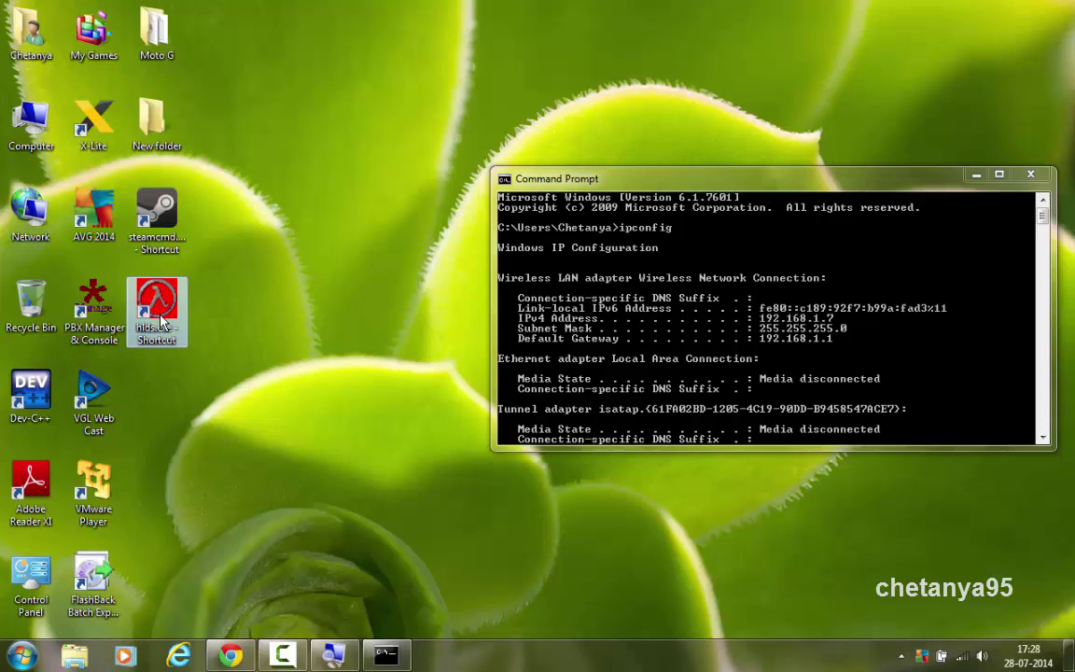
double_click(161, 320)
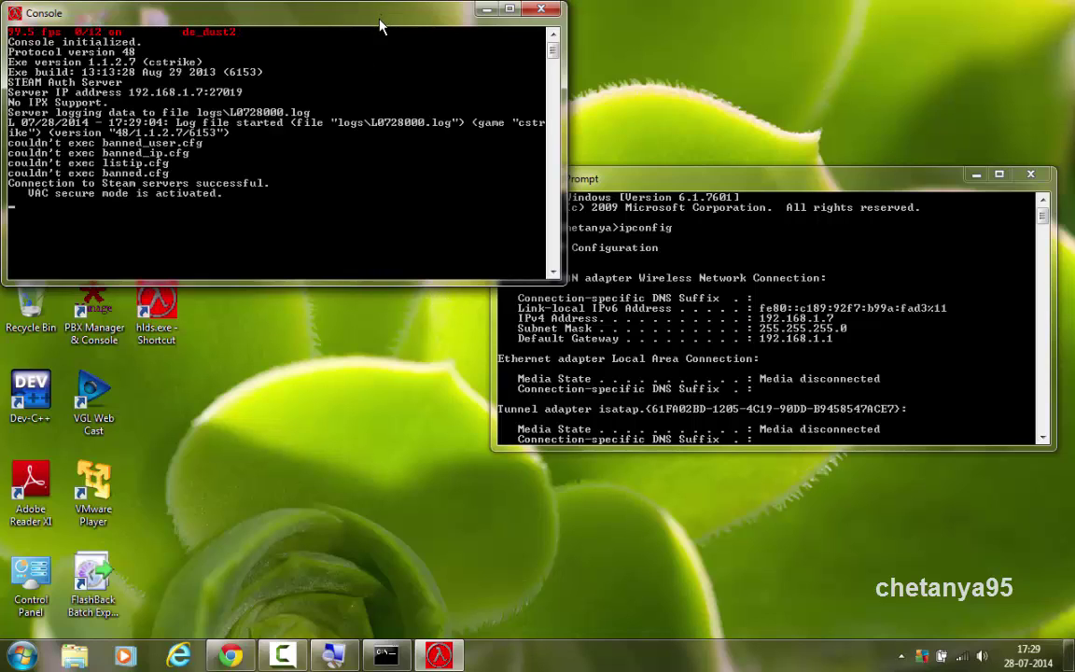
drag(380, 26, 475, 95)
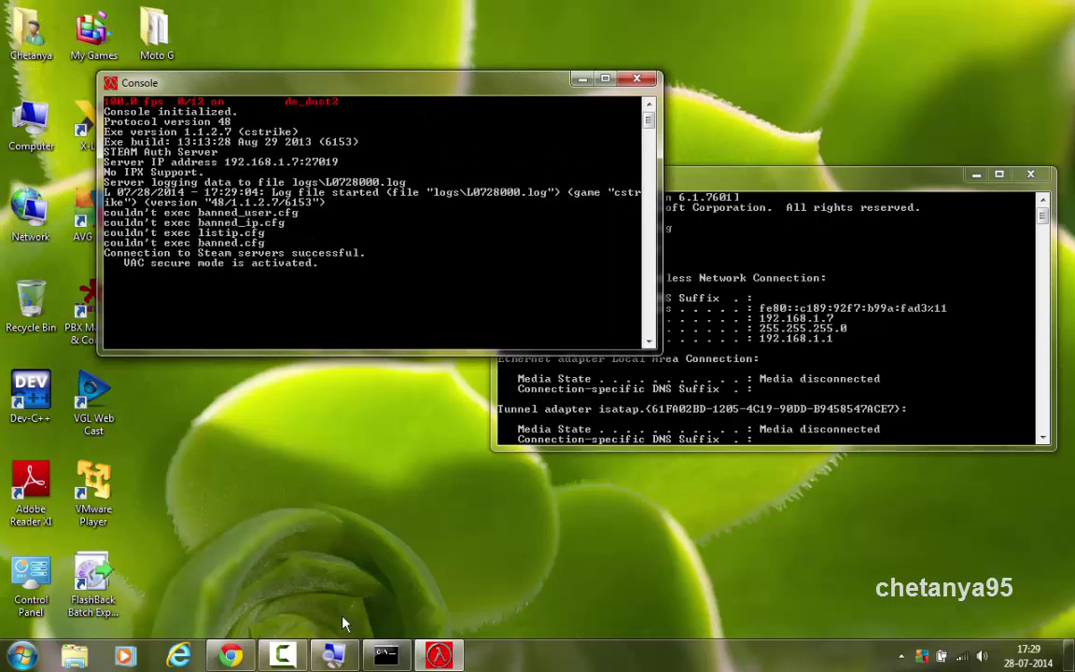
click(230, 656)
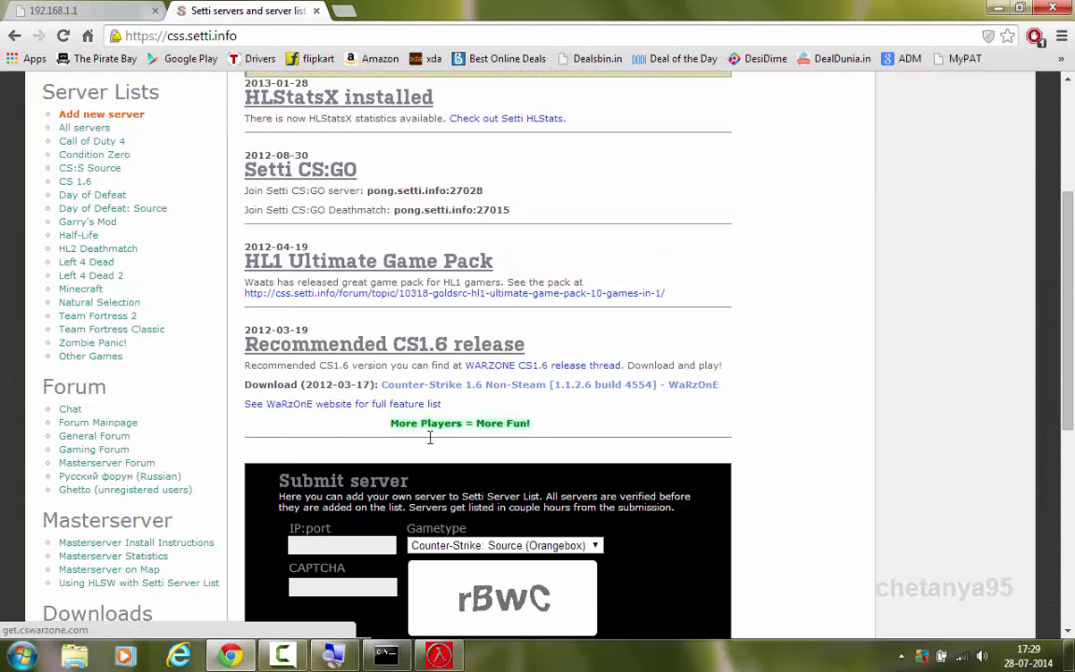
Load whatismyip.com in a new browser tab to look up the public IP
click(344, 11)
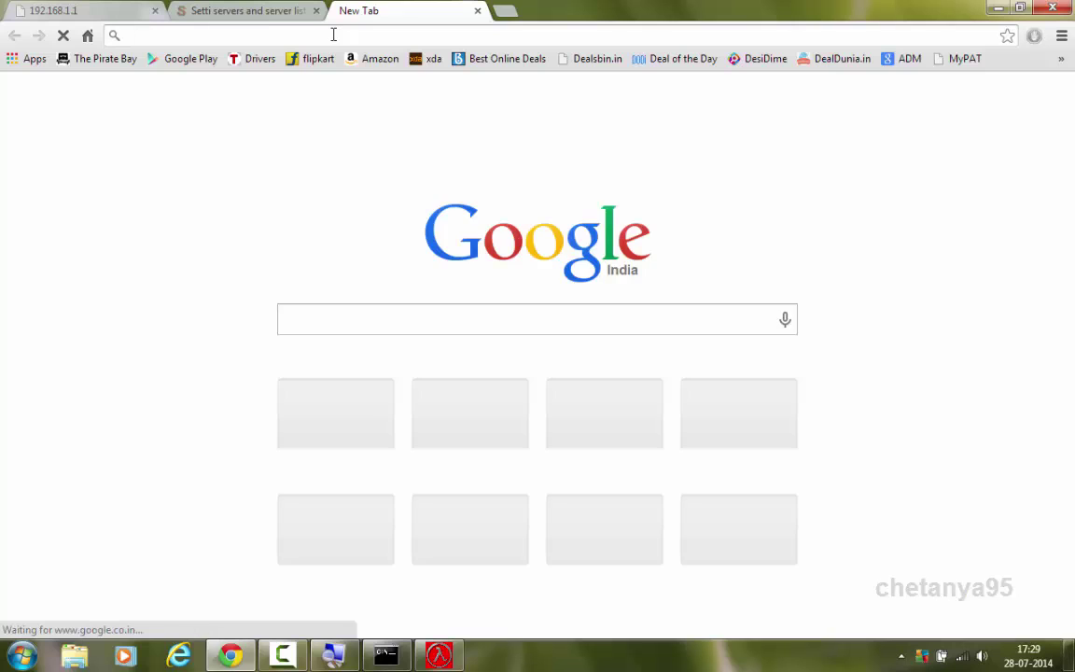
text(whatismyip.com)
key(Return)
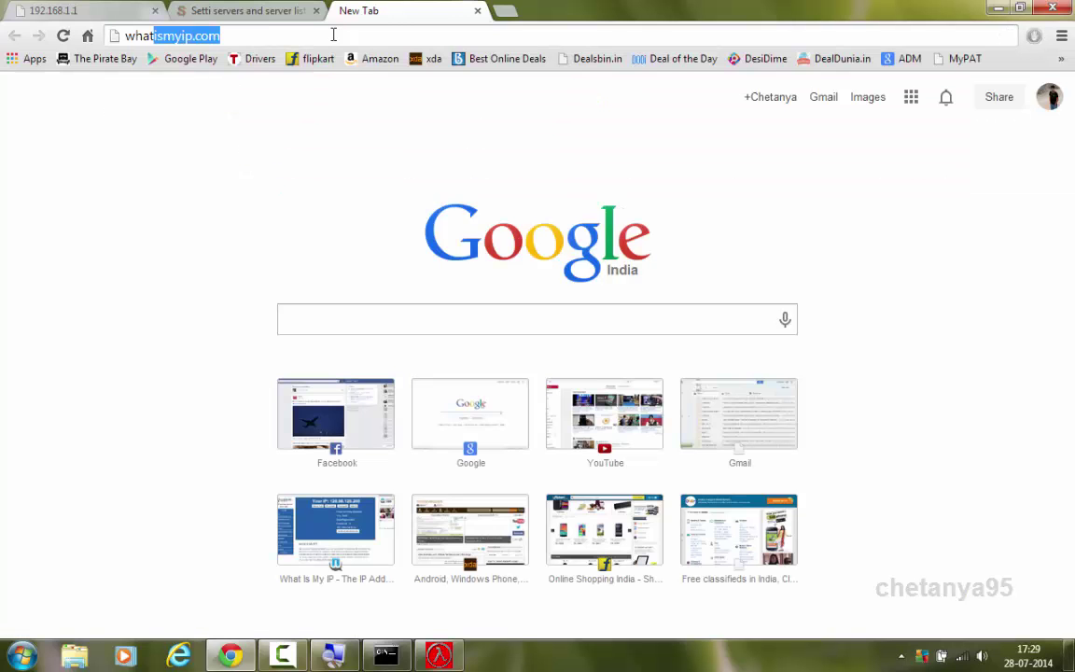
click(385, 657)
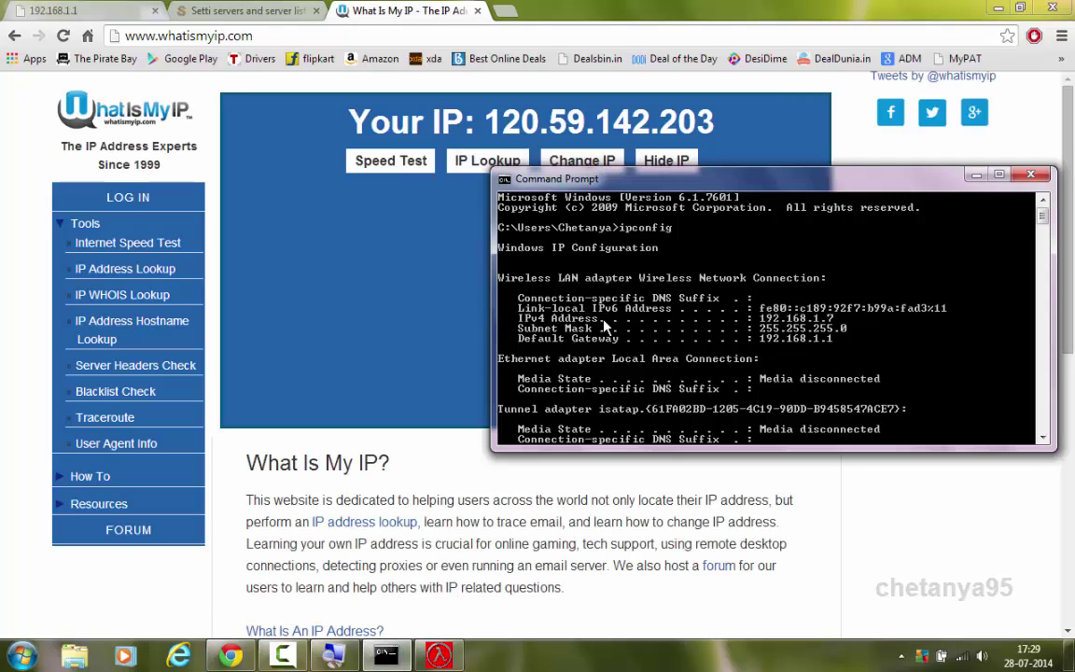
click(507, 131)
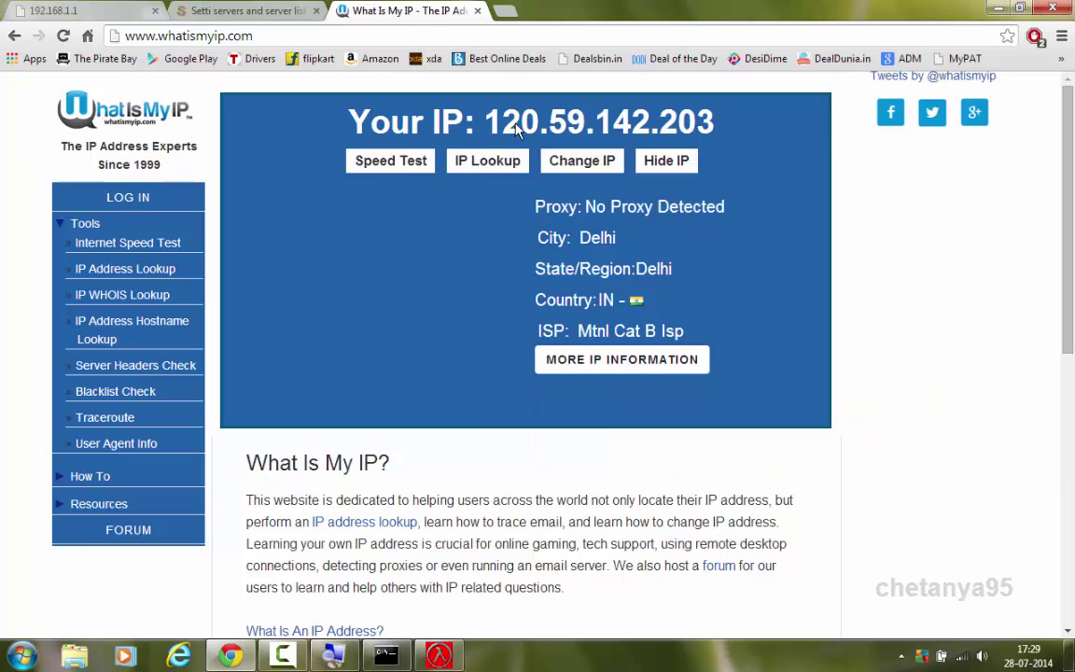
drag(509, 128, 484, 123)
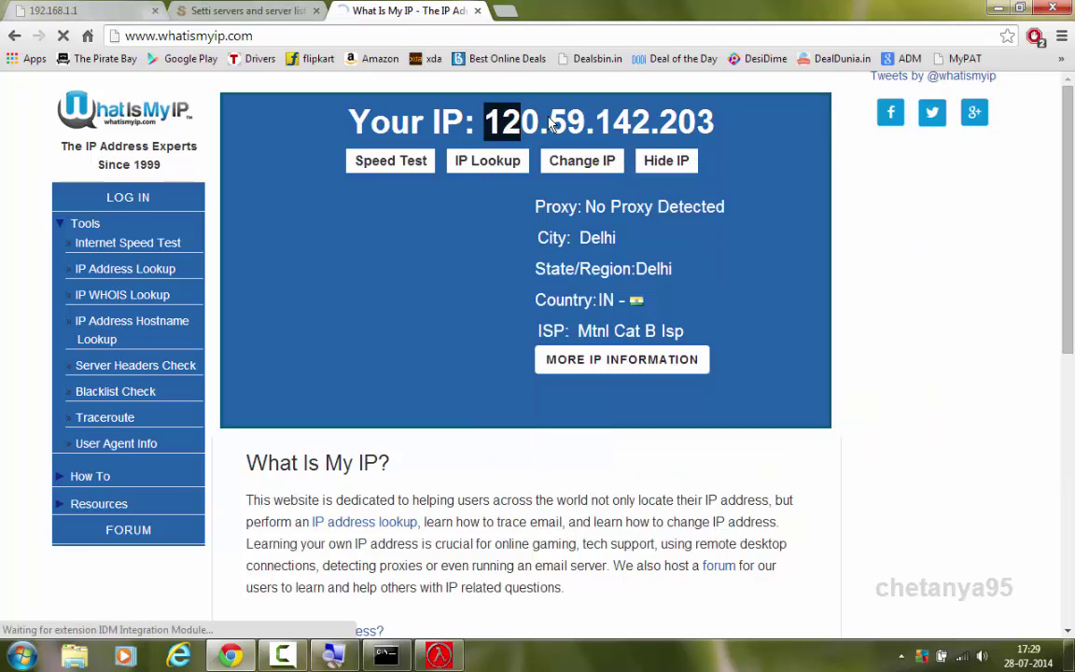
click(715, 126)
drag(715, 125, 678, 124)
drag(520, 135, 492, 131)
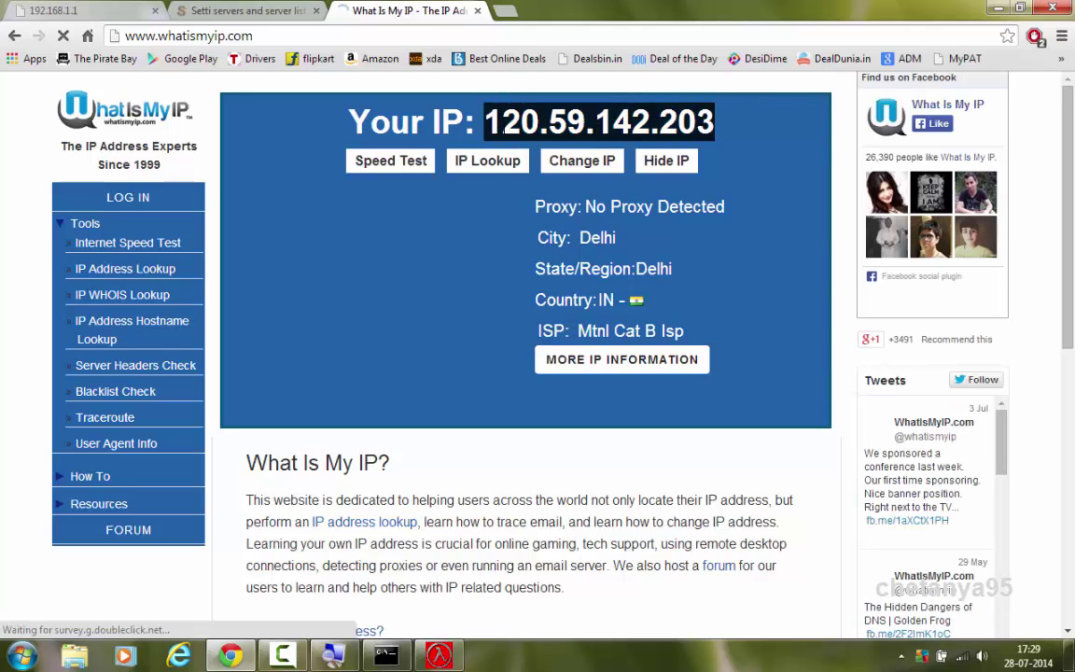
right_click(499, 127)
click(541, 139)
Paste 120.59.142.203:27019 into the Setti IP:port field and magnify the screen to 150%
click(280, 9)
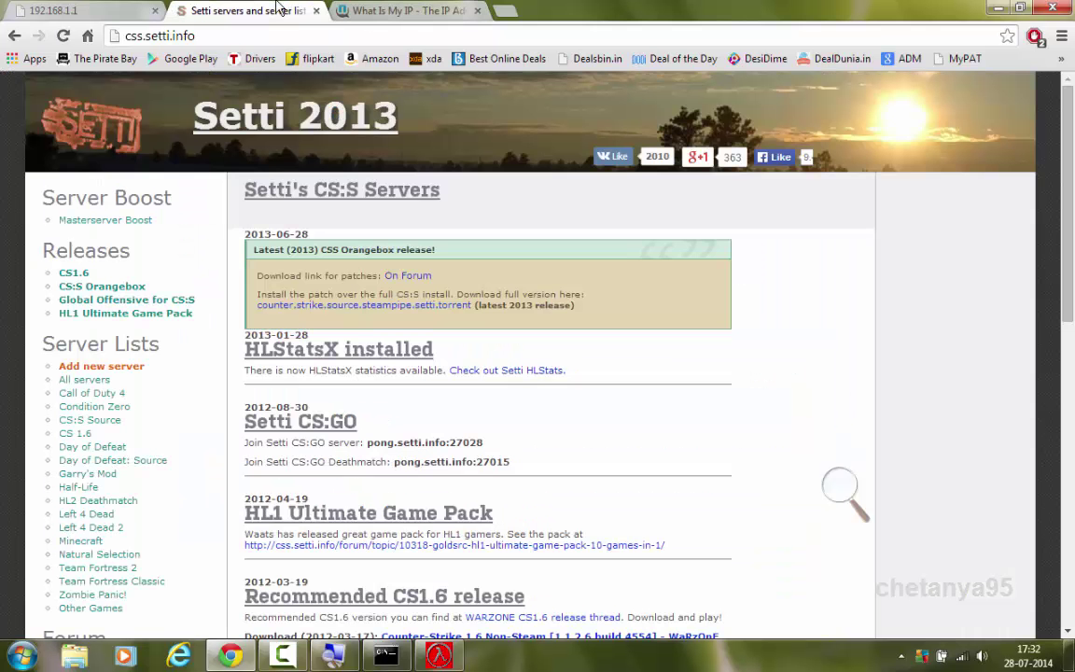
scroll(364, 458, down, 4)
click(364, 460)
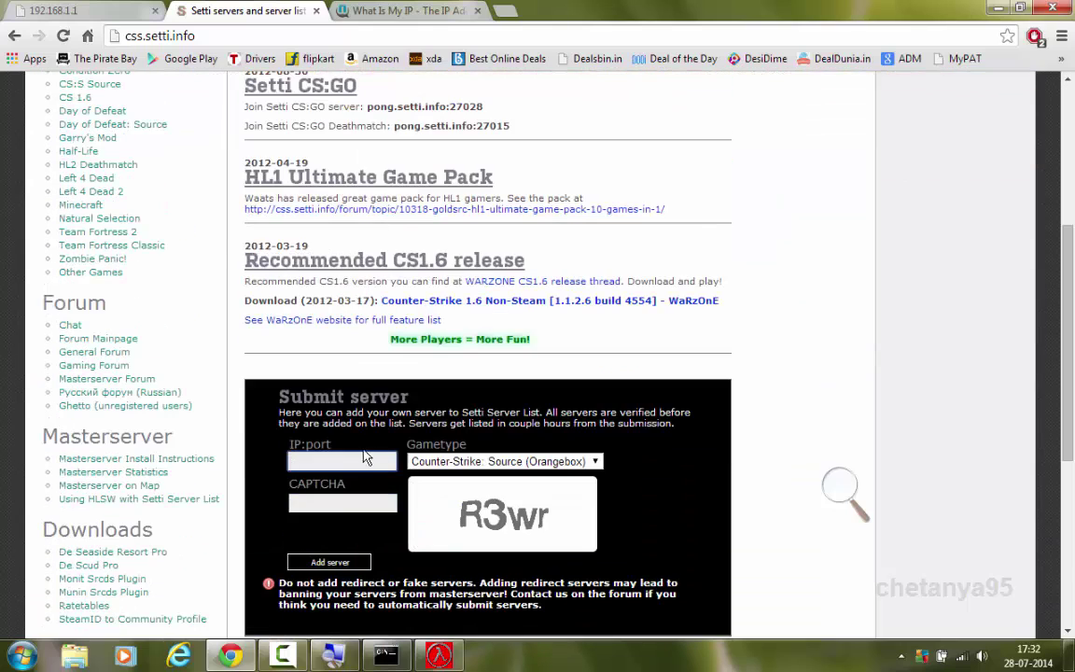
key(ctrl+v)
click(842, 490)
click(858, 495)
Choose Counter-Strike 1.6 (v48), enter CAPTCHA R3wr and submit, getting error STAERR001a
click(588, 461)
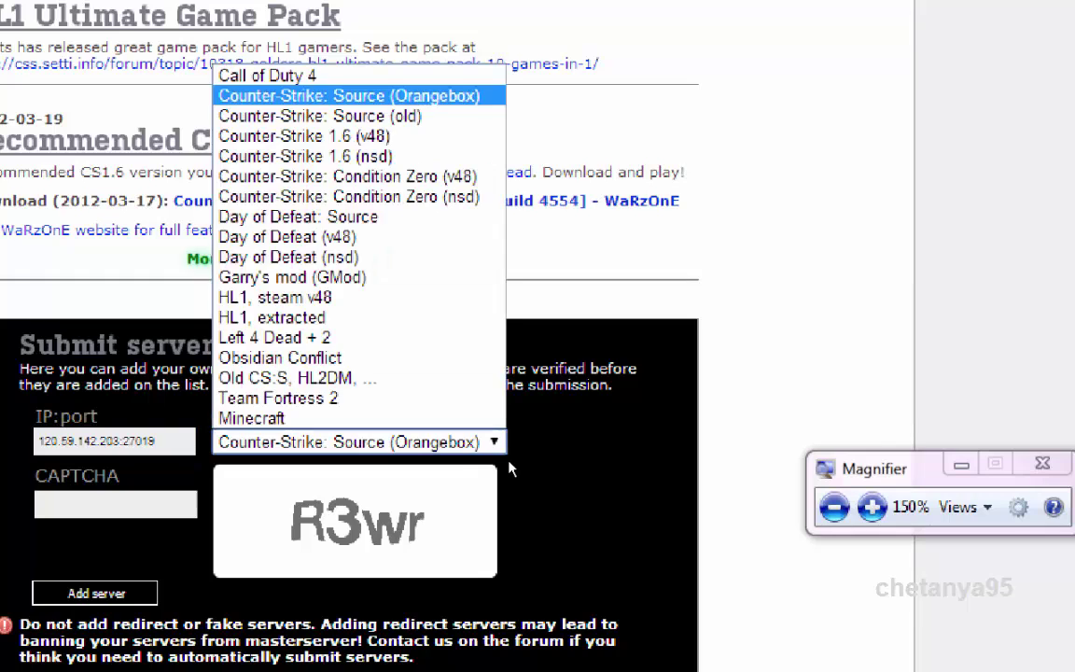
click(448, 136)
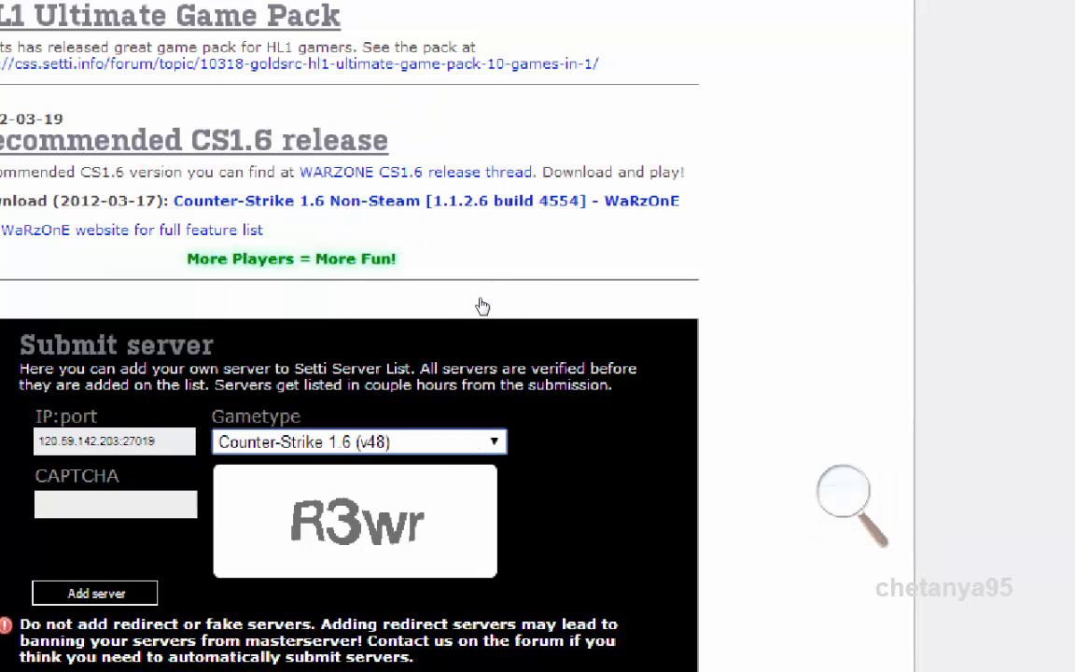
key(Tab)
text(R3wr)
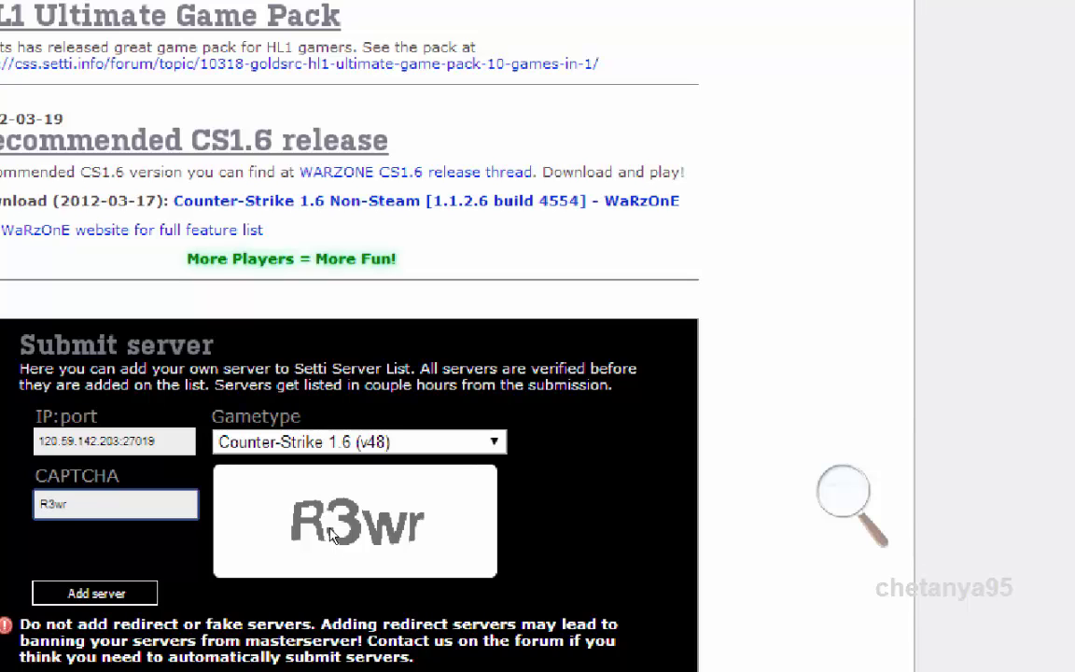
key(Return)
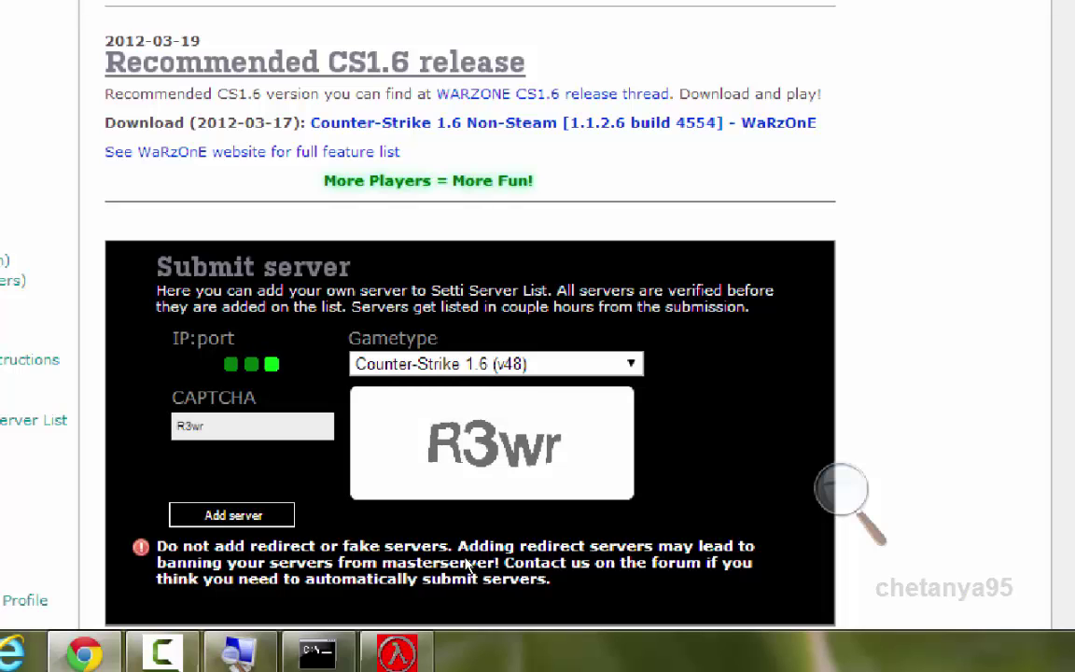
scroll(469, 566, down, 2)
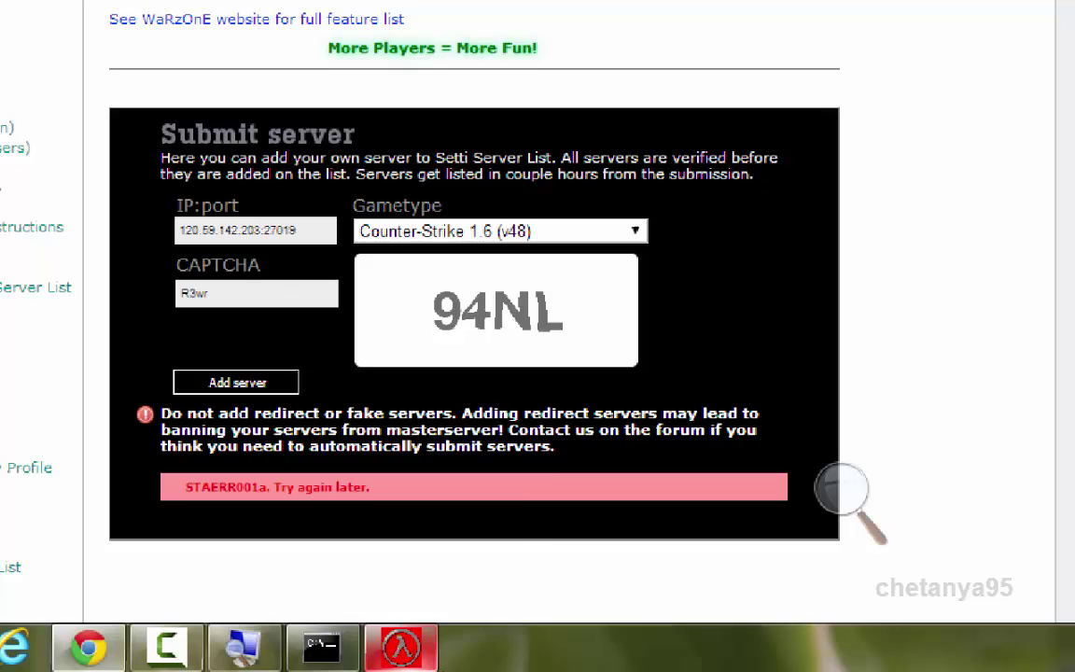
mouse_move(452, 654)
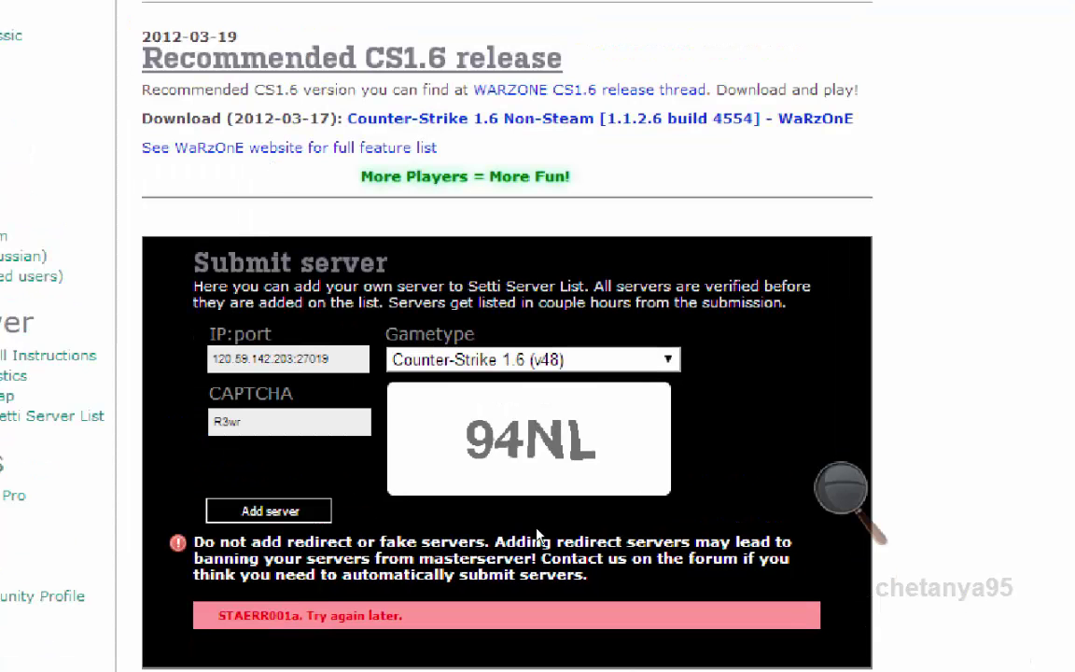
Restore normal magnification, reload the form and paste 120.59.142.203:27019 into IP:port
key(super+minus)
key(super+minus)
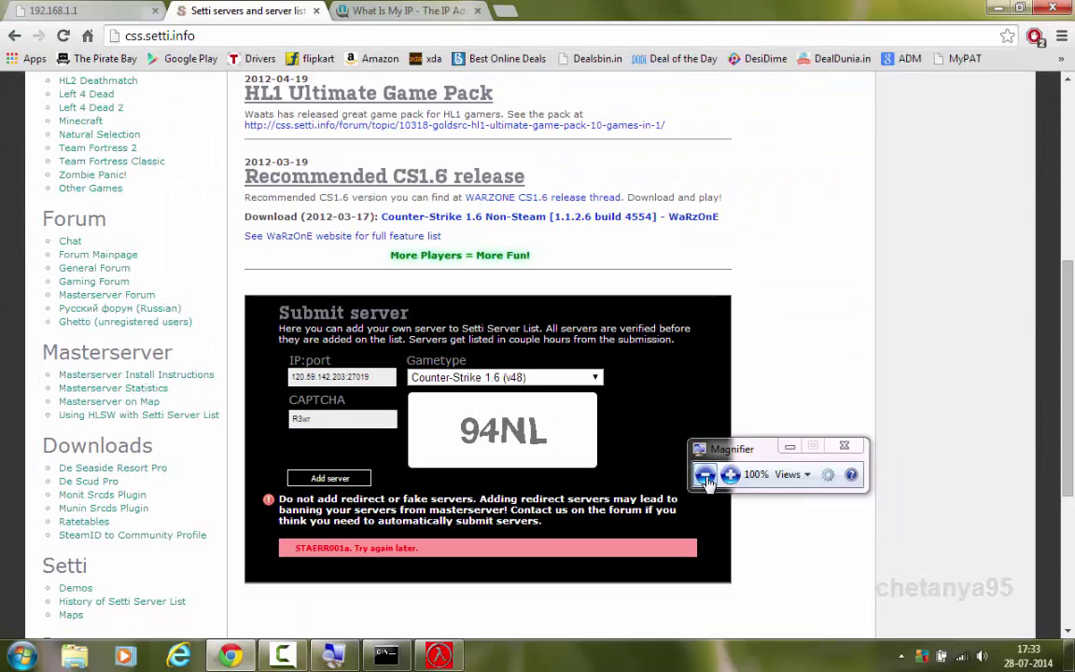
click(63, 36)
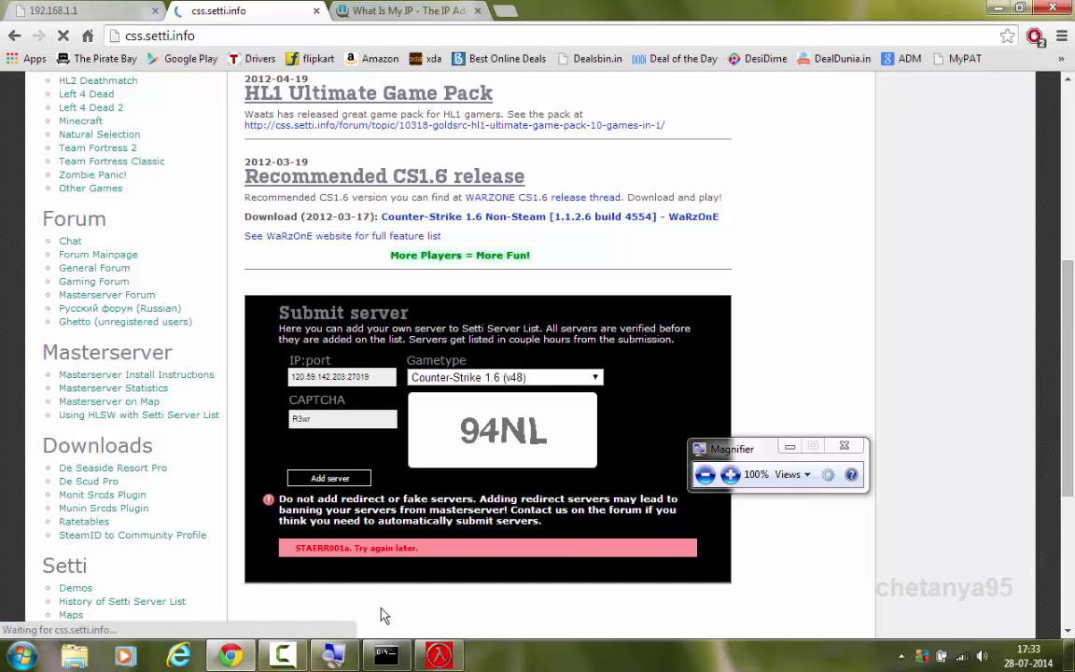
click(434, 657)
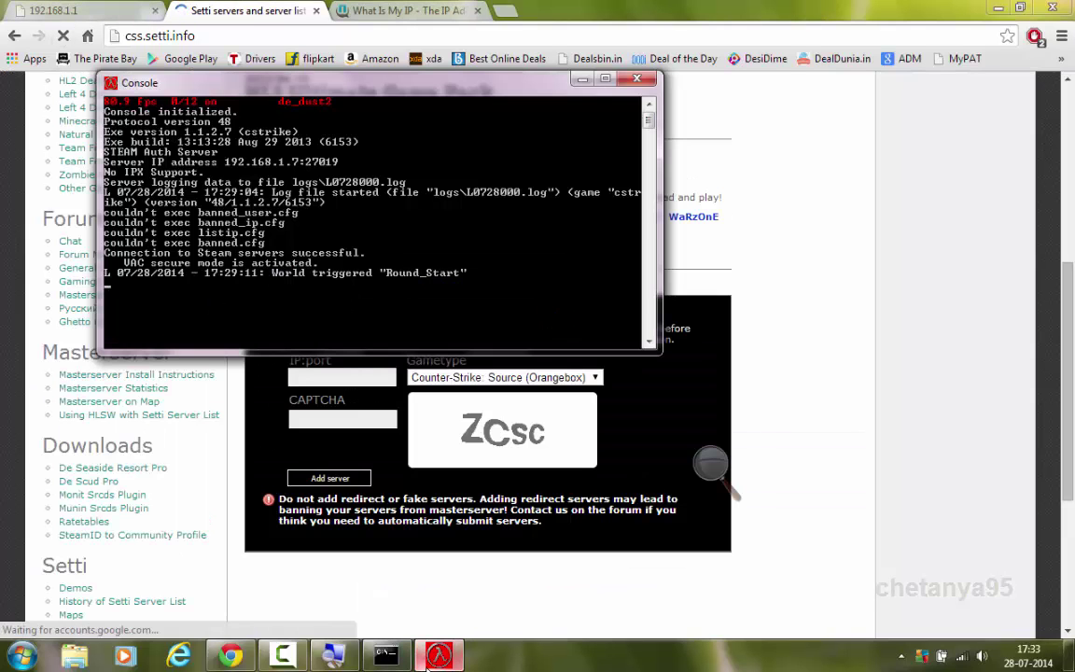
click(326, 377)
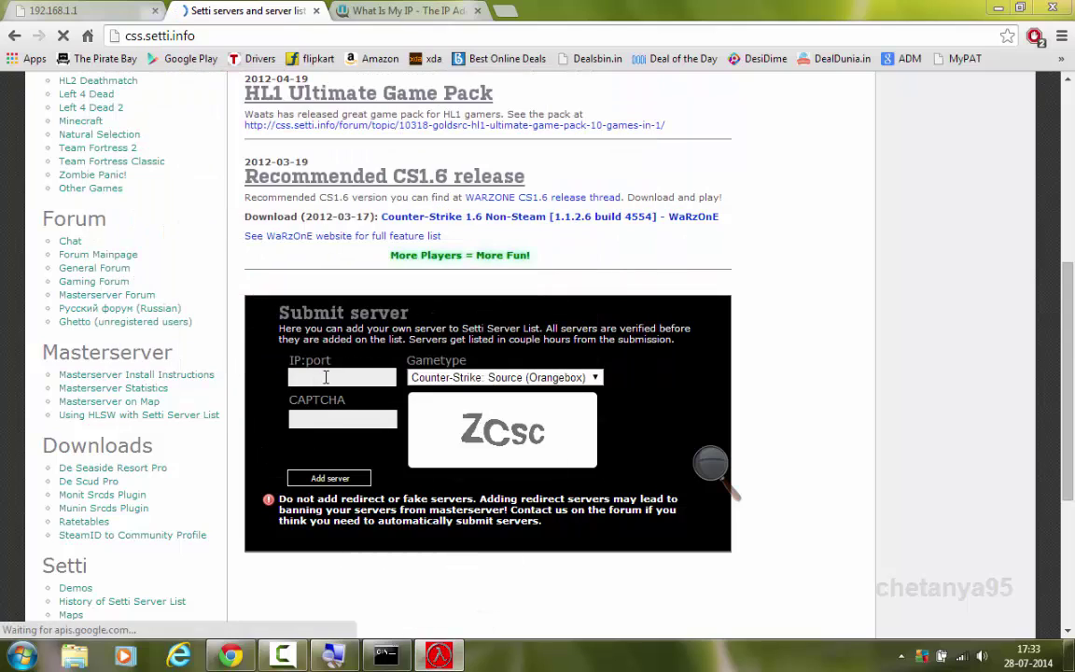
key(ctrl+v)
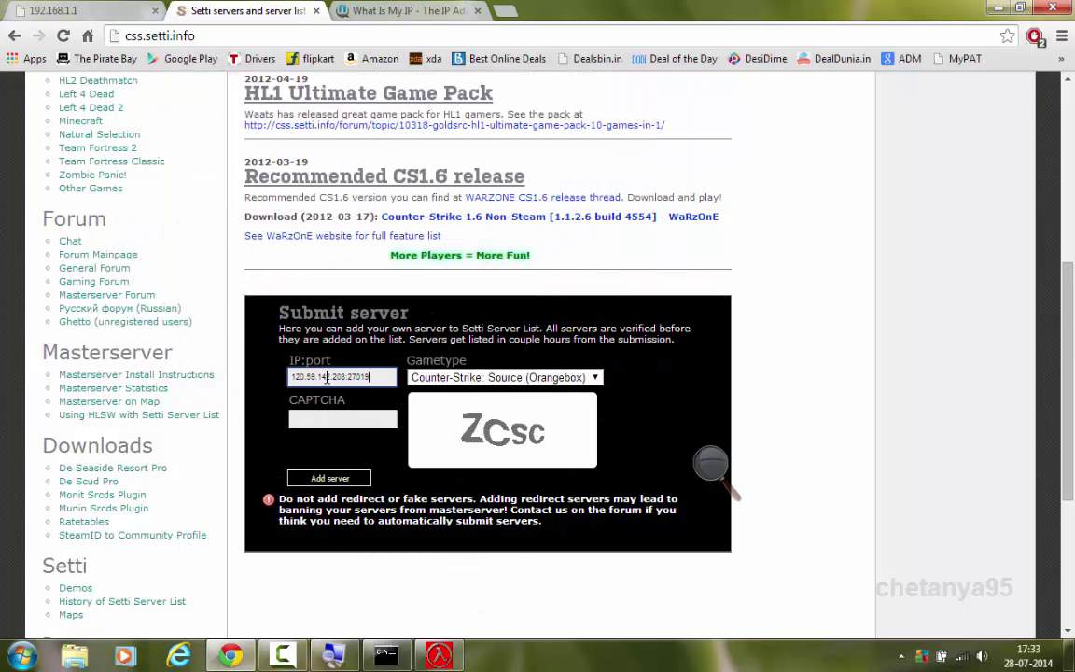
Pick Counter-Strike 1.6 (v48), enter CAPTCHA Zcsc, add the server, then magnify to 150%
click(429, 378)
key(Escape)
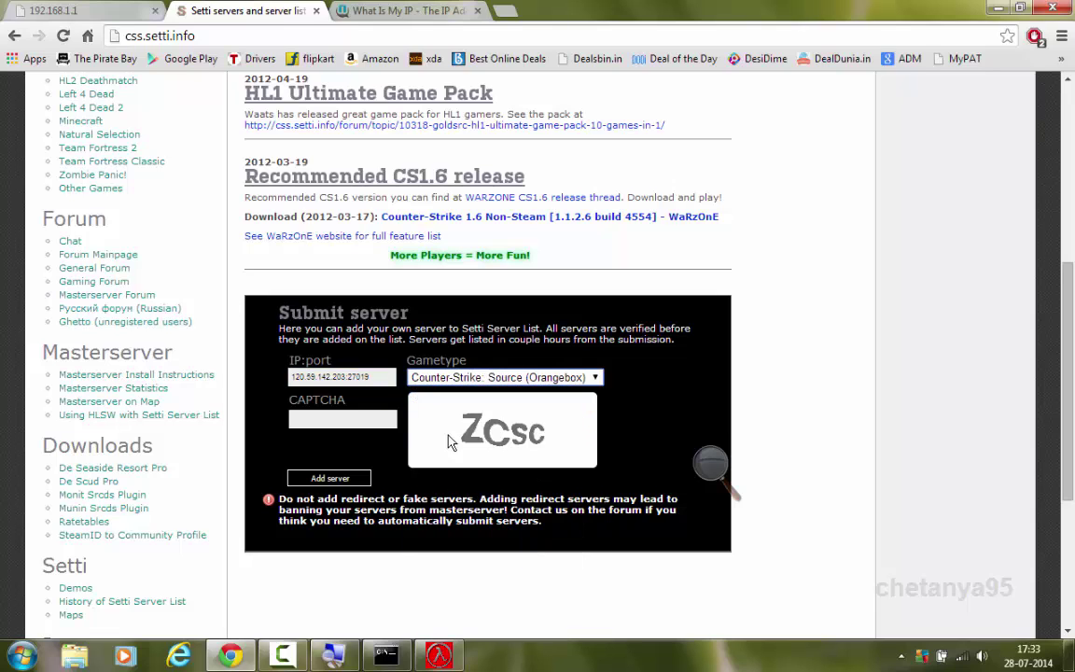
key(Up)
click(368, 420)
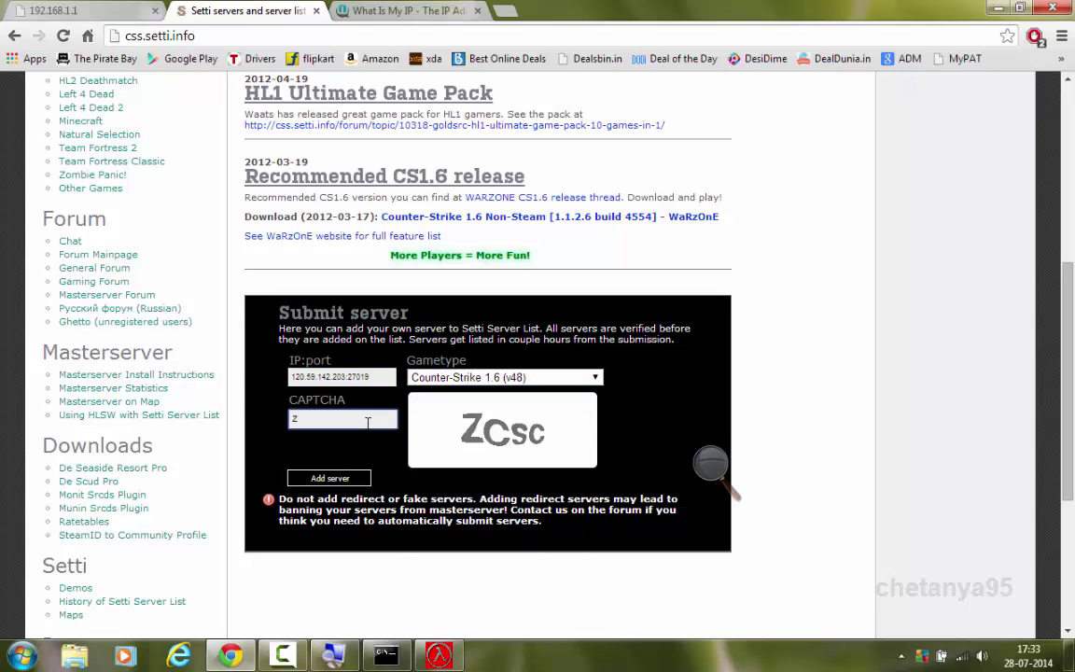
text(Zcsc)
click(328, 478)
click(710, 464)
click(731, 474)
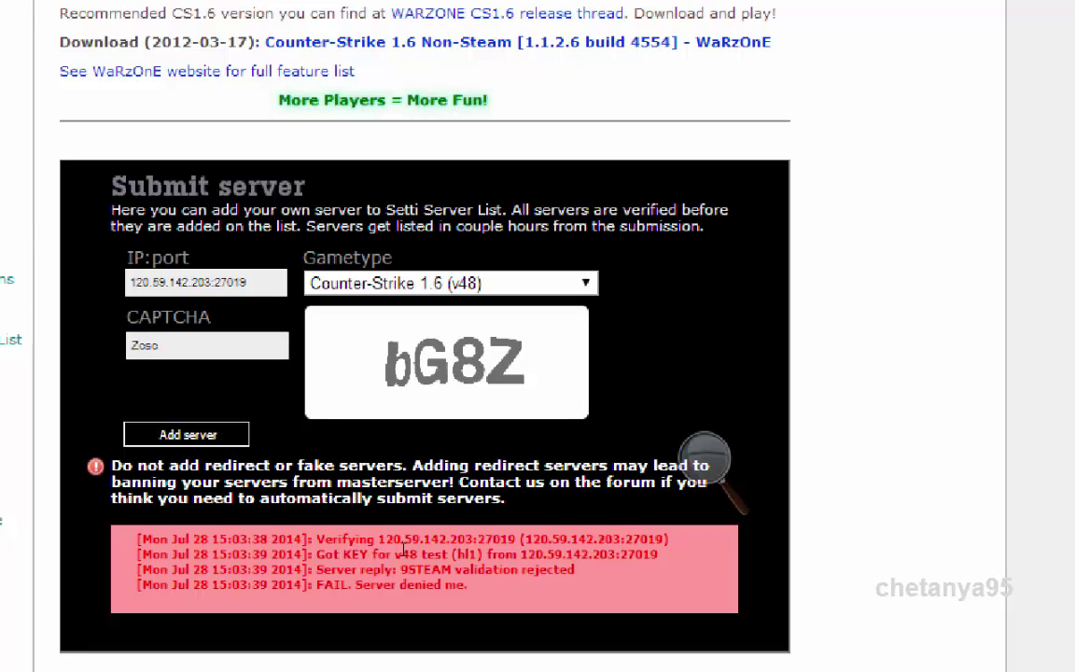
Highlight the verification log lines: Verifying, key received and the server's rejection replies
drag(317, 539, 370, 540)
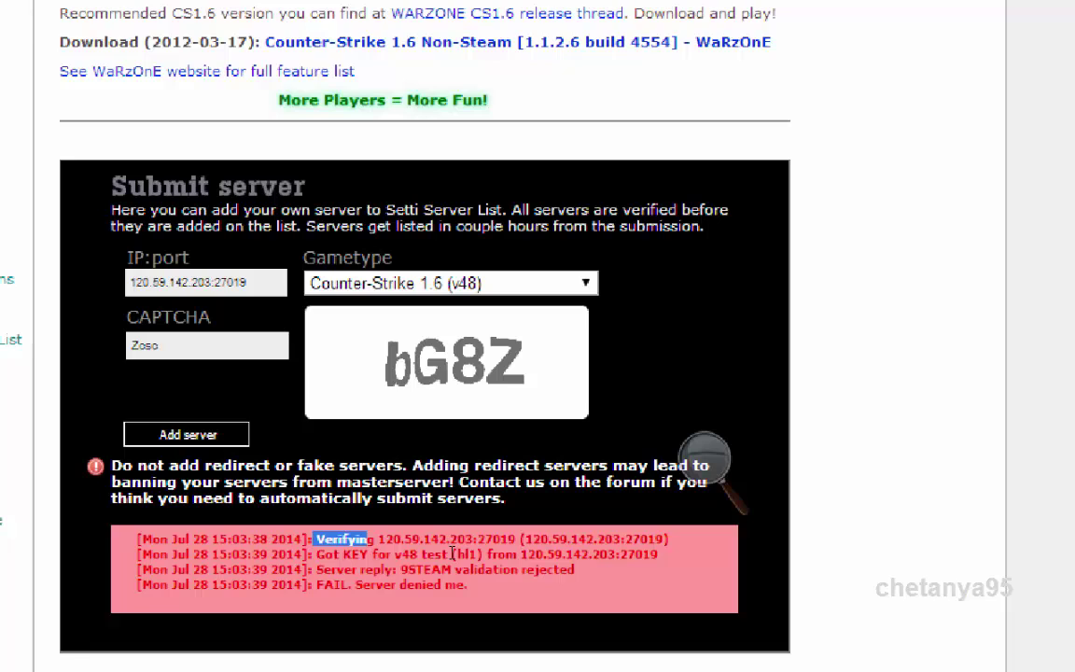
drag(453, 554, 579, 550)
drag(343, 554, 560, 558)
drag(316, 569, 586, 578)
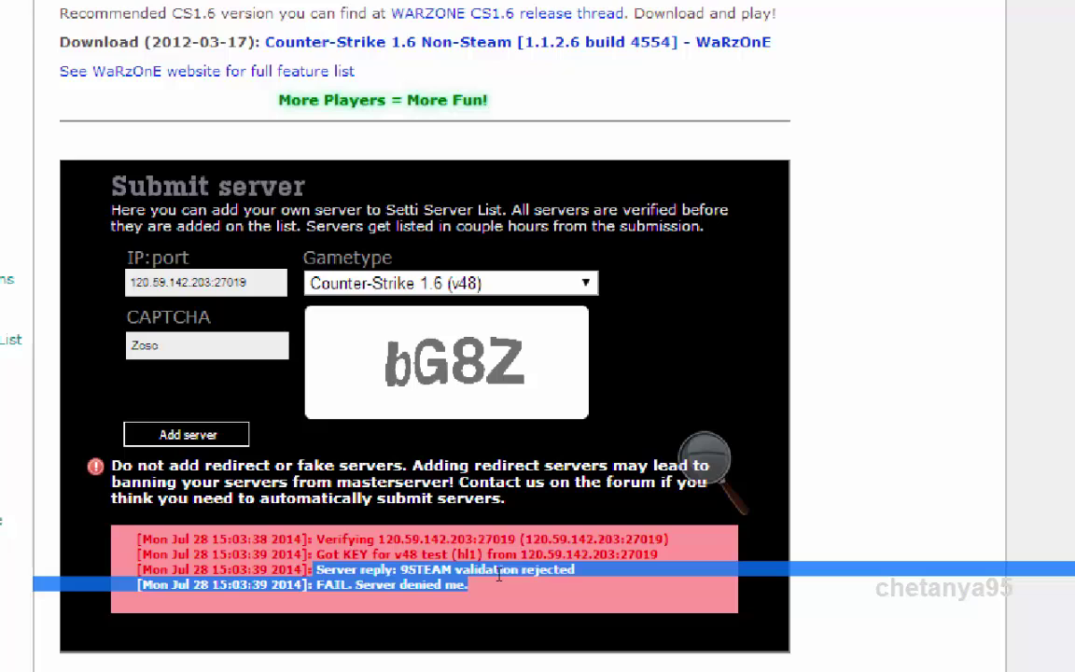
Return the screen to normal magnification and bring the HLDS console to the front
click(698, 464)
click(694, 474)
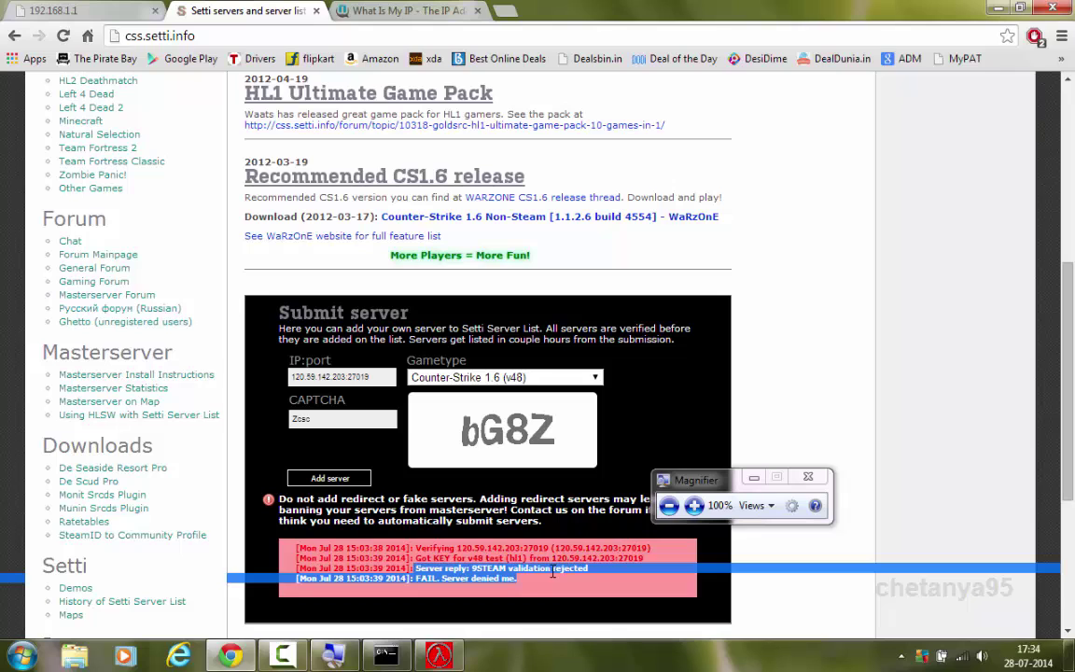
click(449, 660)
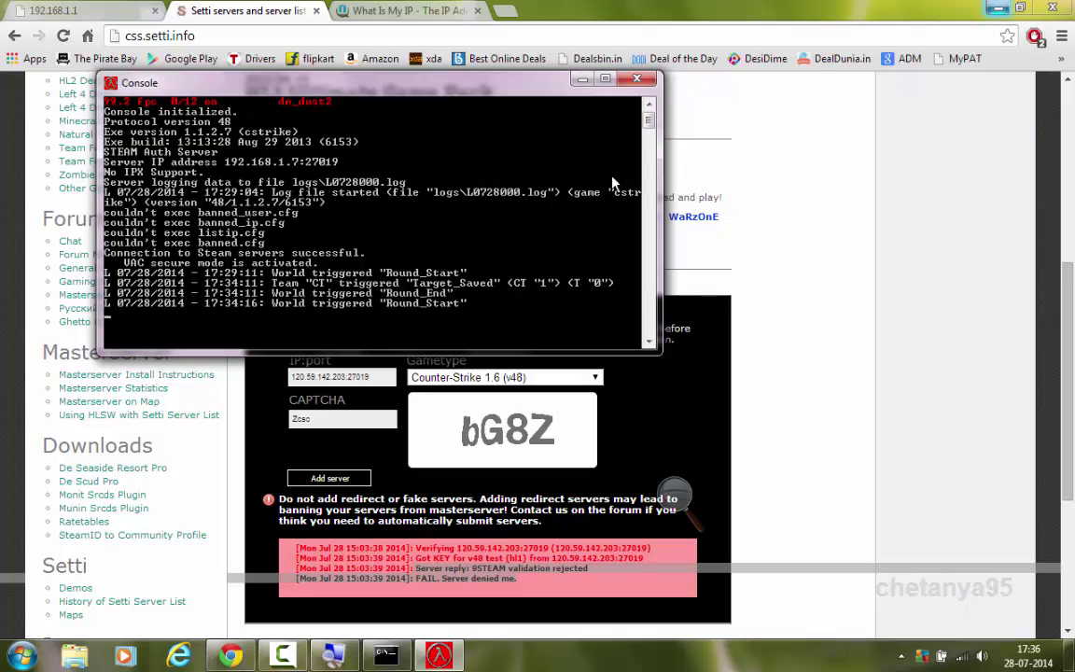
Highlight the router's HLDS rule (port 27019 to 192.168.1.7), then minimise Chrome
click(52, 11)
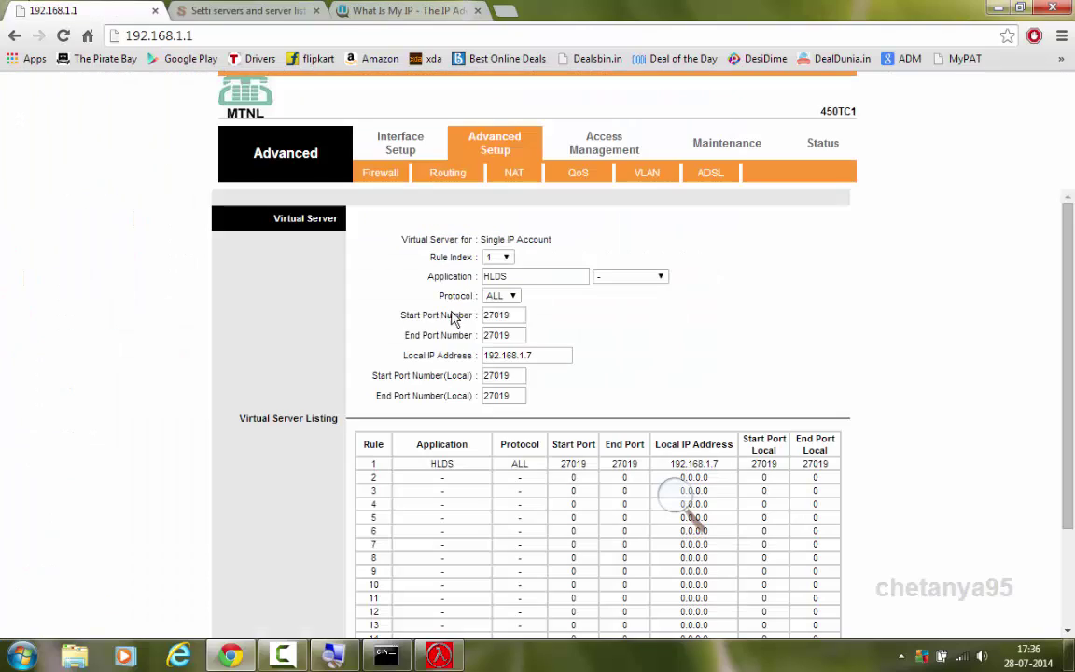
drag(560, 464, 724, 462)
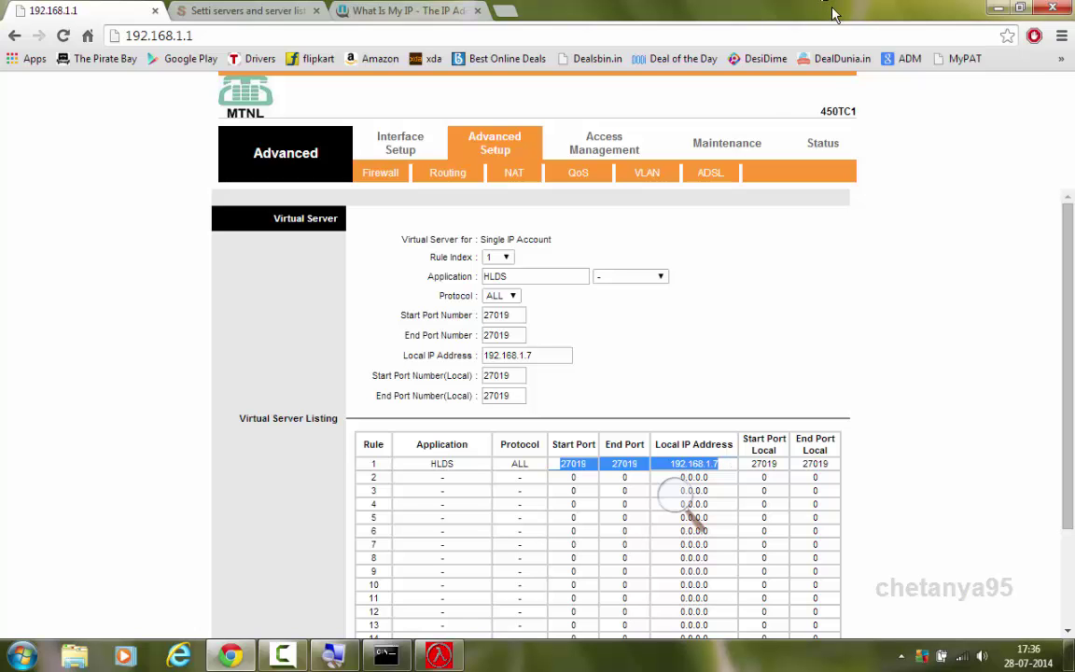
click(1000, 8)
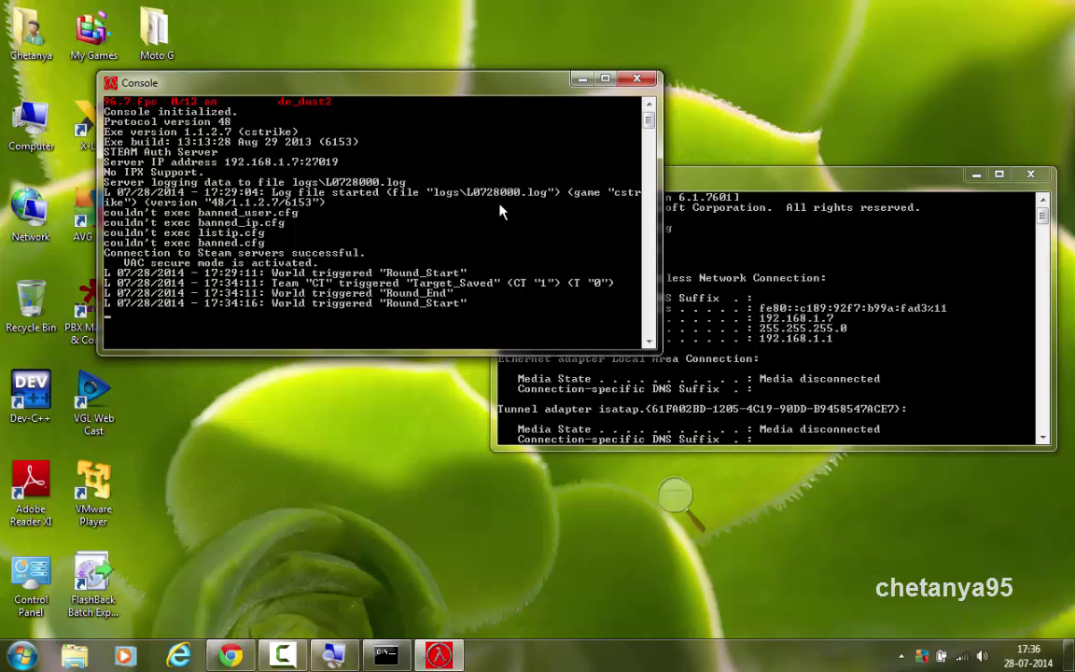